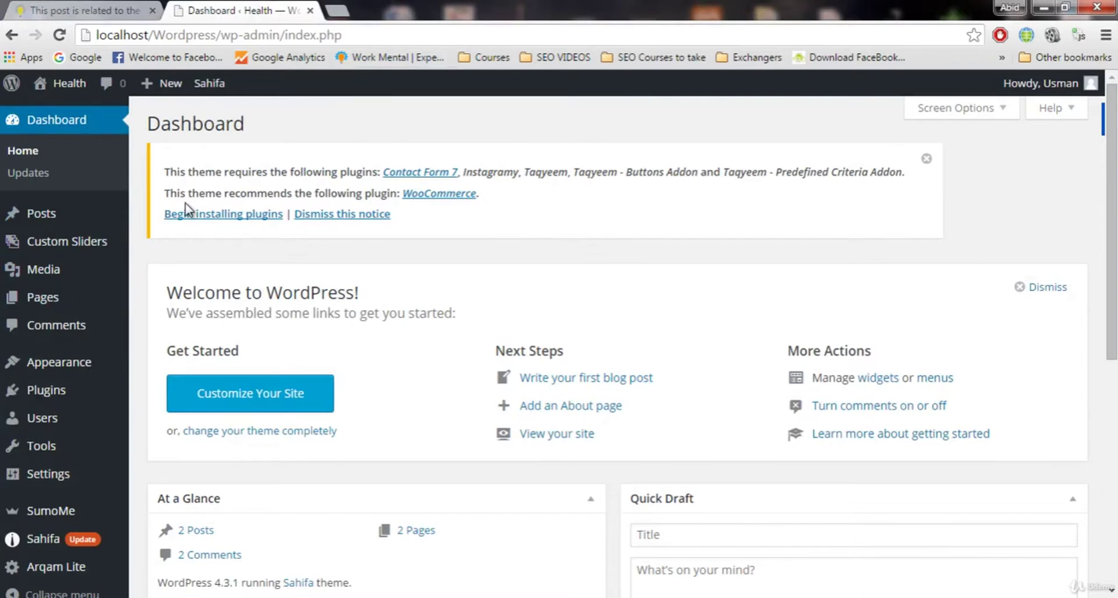
# Step: Search the WordPress plugin directory for "seo" to find a plugin to add
pyautogui.moveTo(103, 259)
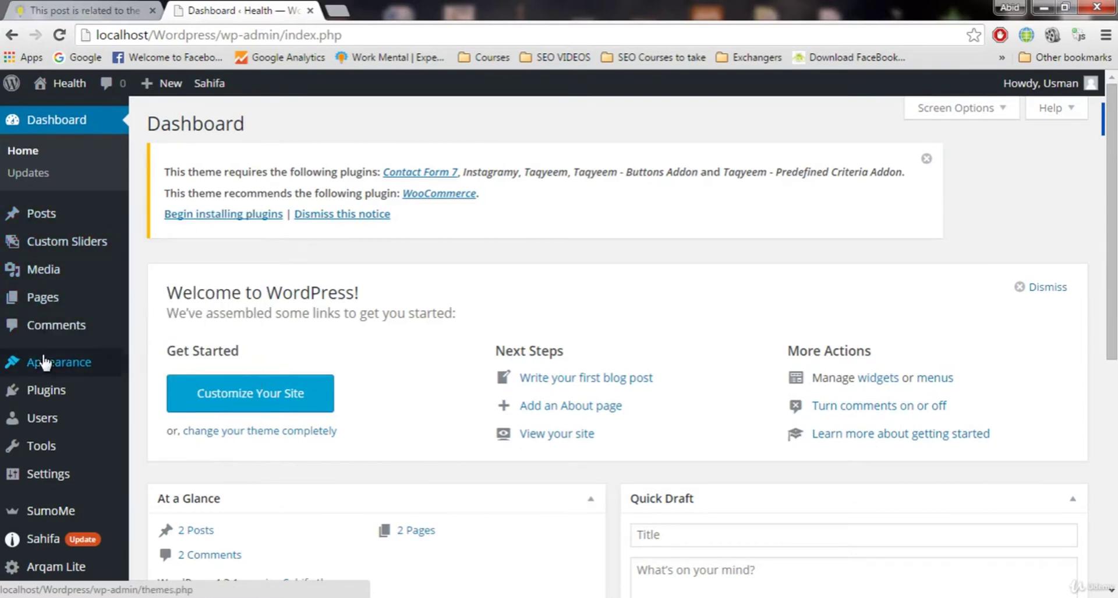
pyautogui.moveTo(52, 389)
pyautogui.click(175, 424)
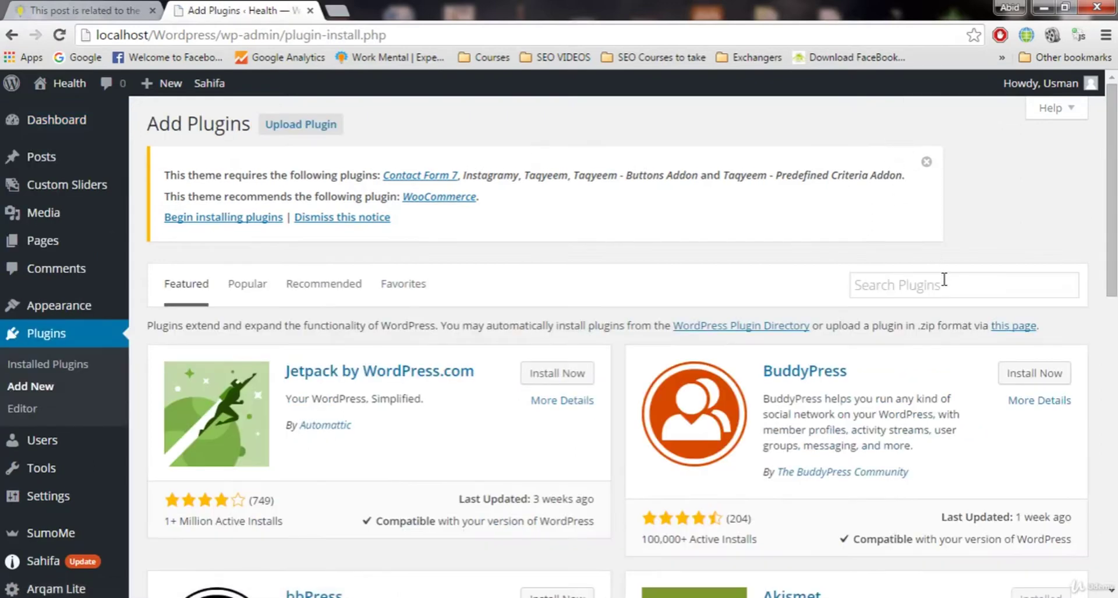
pyautogui.write('seo')
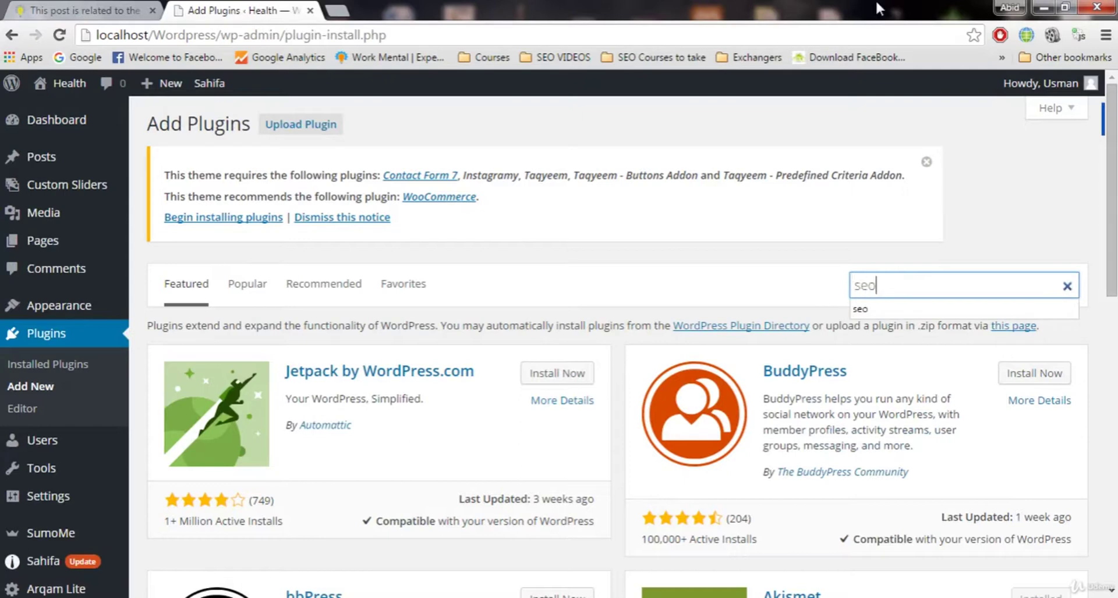
pyautogui.press('Return')
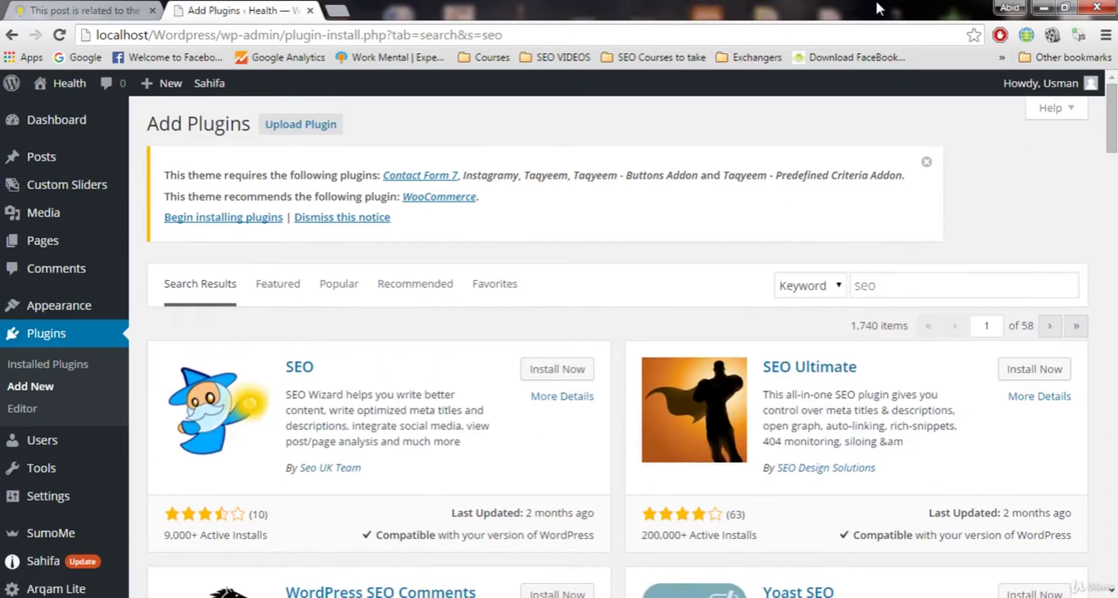
# Step: Install the Yoast SEO plugin by Team Yoast from the search results and activate it
pyautogui.scroll(-4, 868, 262)
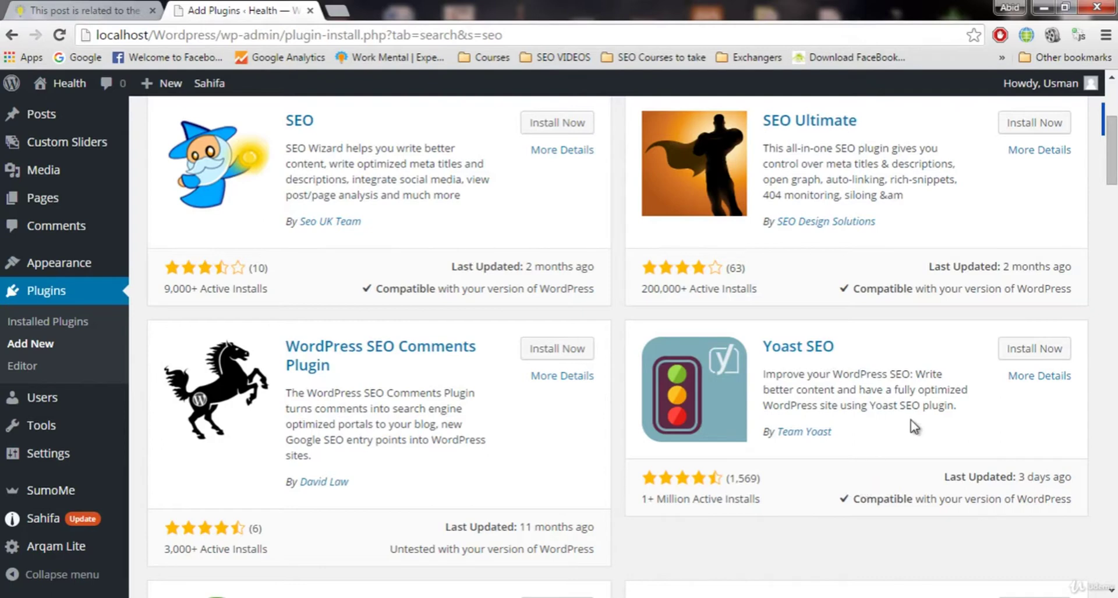
pyautogui.click(1013, 350)
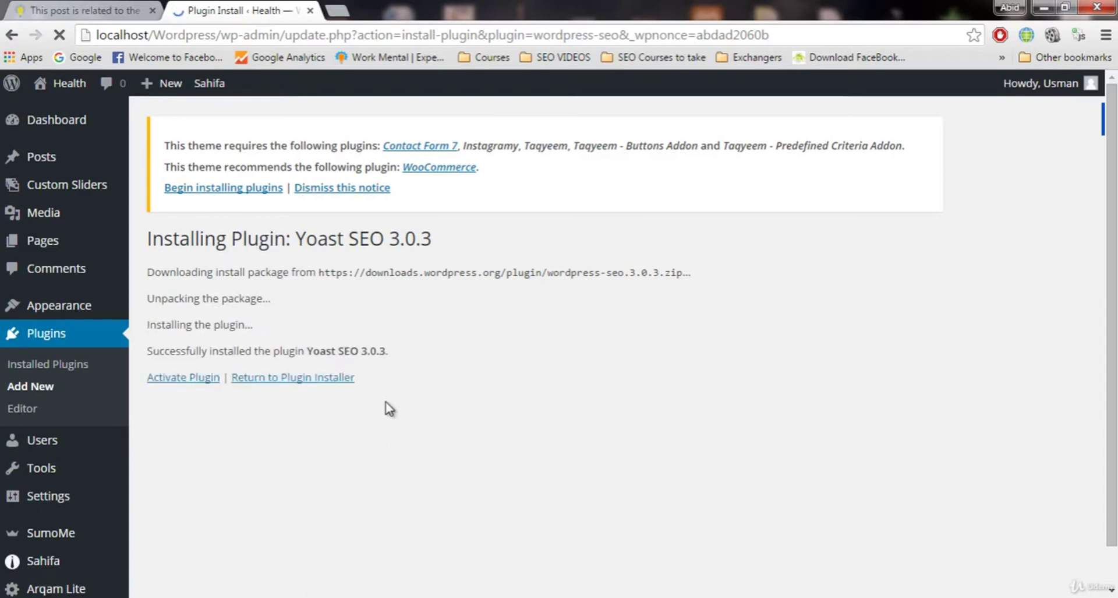
pyautogui.click(207, 379)
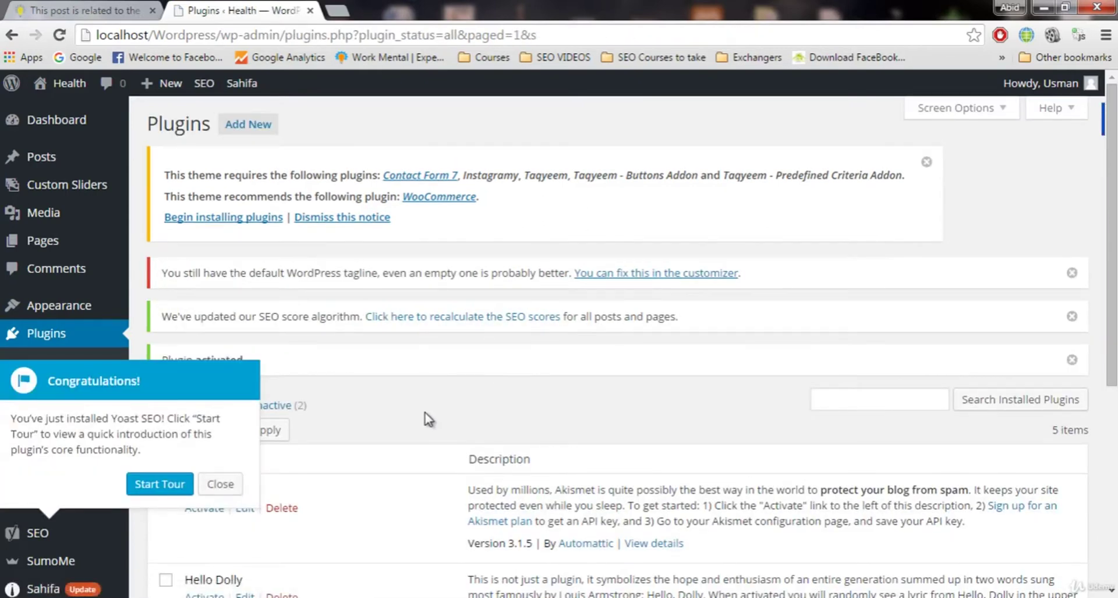
# Step: Close the Yoast SEO introduction tour and dismiss all notices above the installed plugins list
pyautogui.moveTo(58, 531)
pyautogui.click(221, 484)
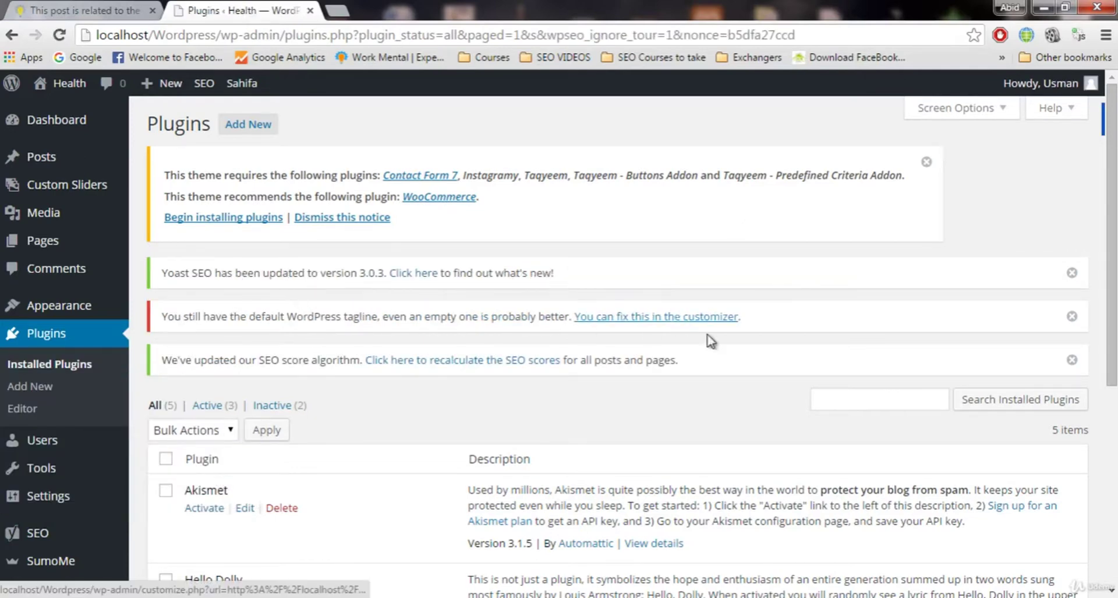
pyautogui.click(1071, 273)
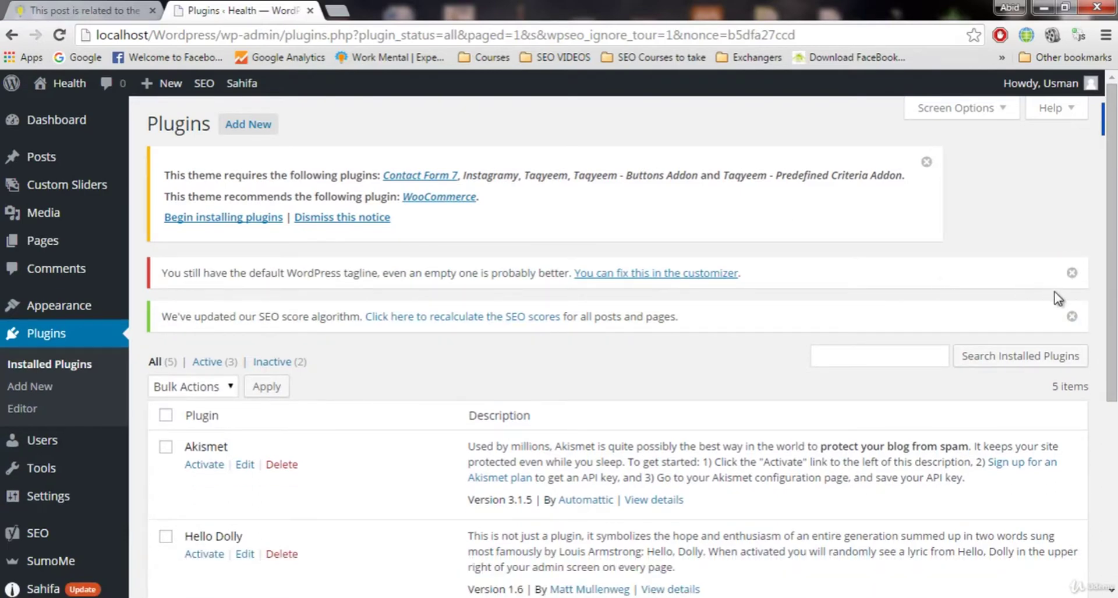
pyautogui.click(1071, 274)
pyautogui.click(1071, 273)
pyautogui.click(925, 163)
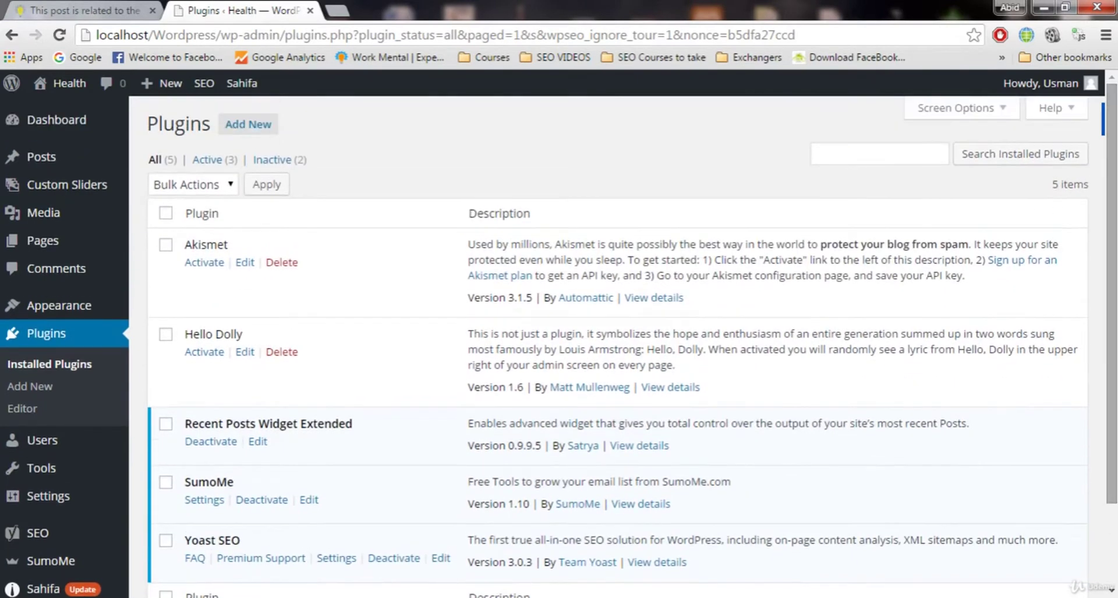
# Step: Open the Yoast SEO general settings and dismiss the Search Console and required-plugins notices
pyautogui.scroll(-1, 70, 349)
pyautogui.moveTo(73, 473)
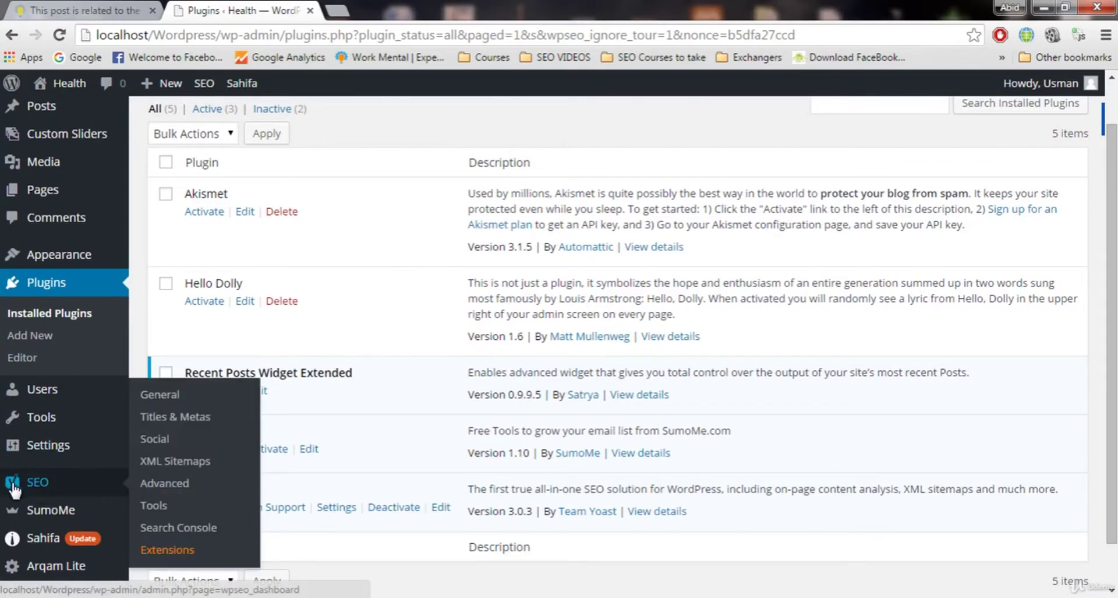
pyautogui.click(38, 482)
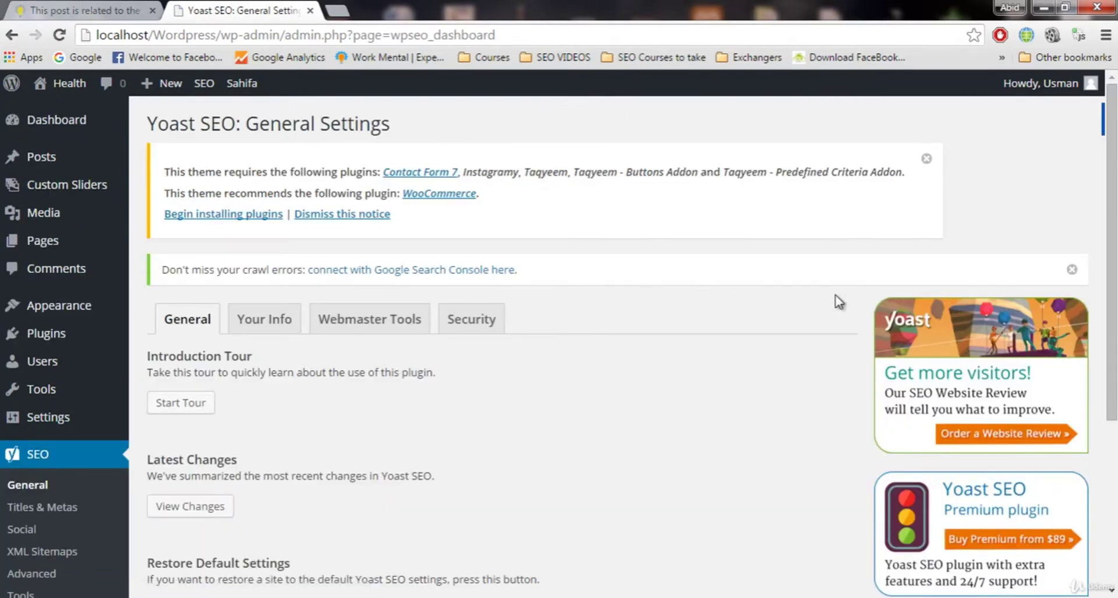
pyautogui.click(1068, 278)
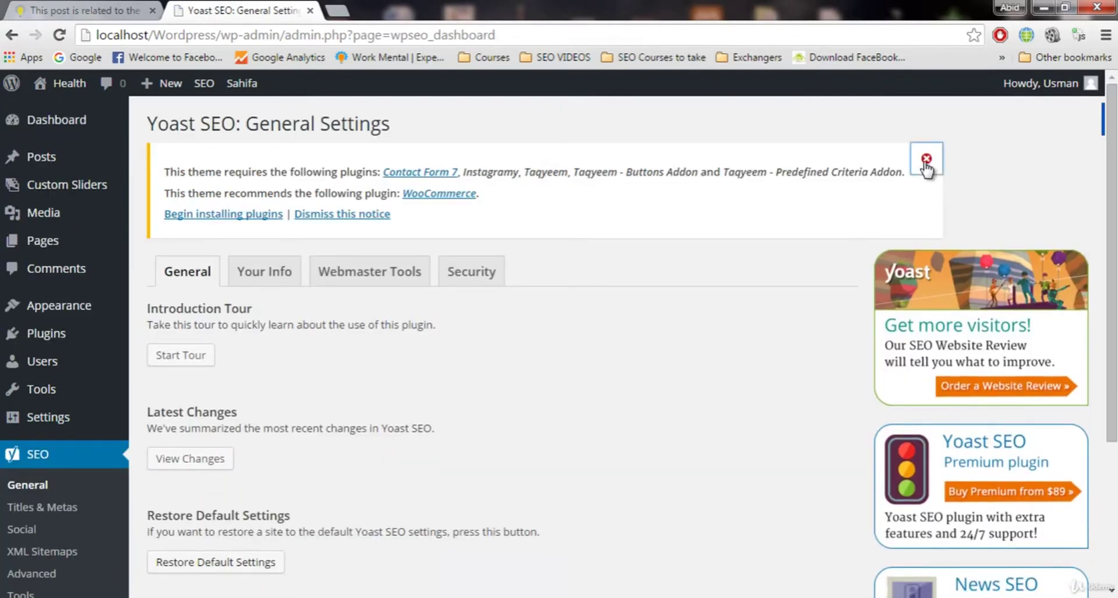
pyautogui.click(926, 159)
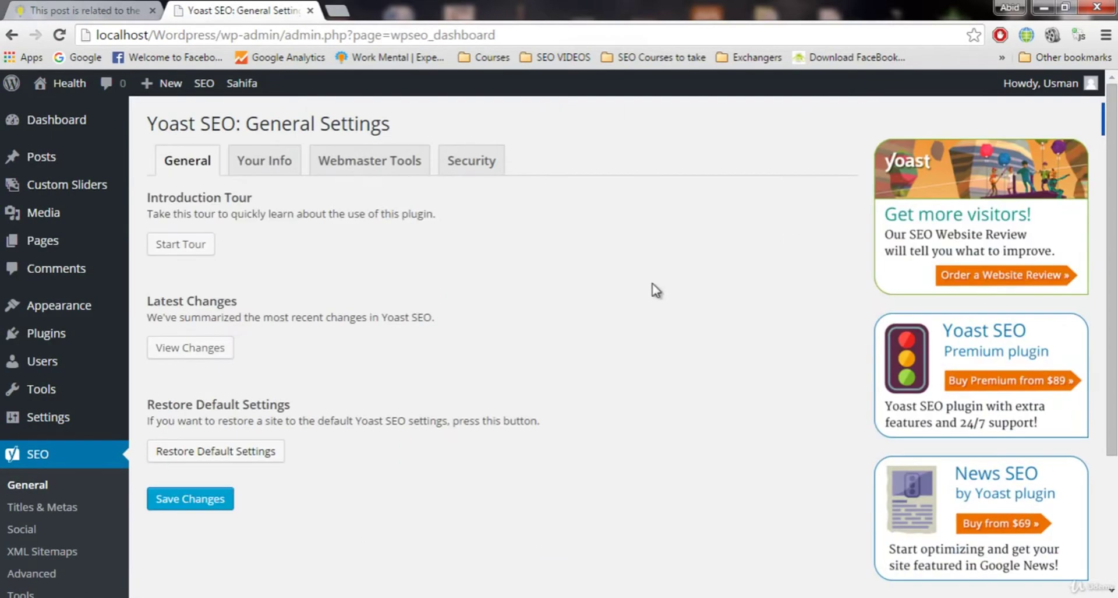
# Step: Enter "Health" as the website name in the Yoast SEO site info, leaving the alternate name empty
pyautogui.click(257, 174)
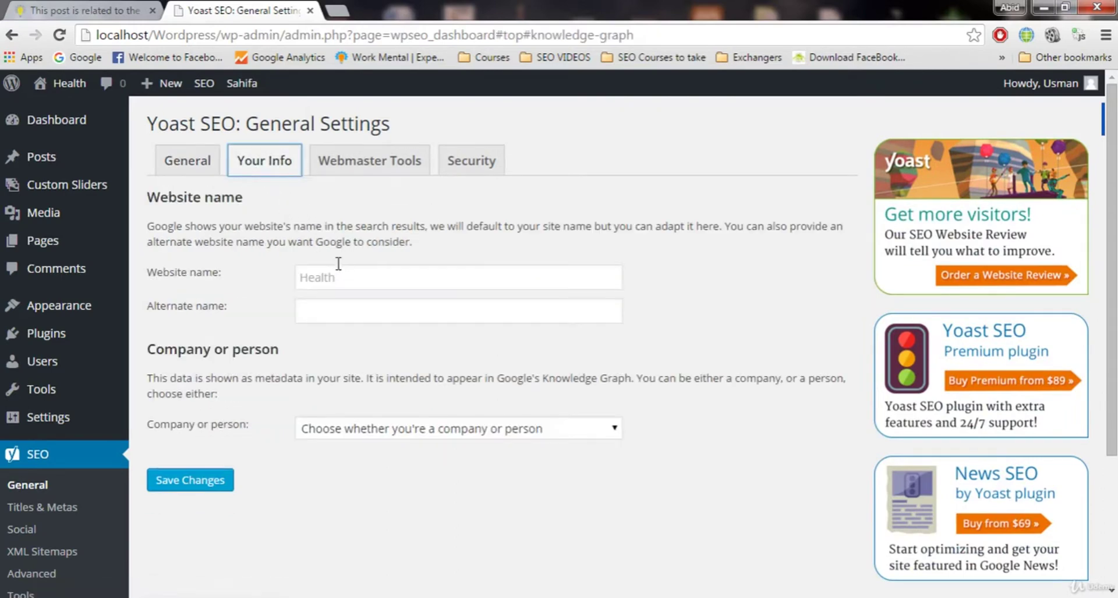
pyautogui.click(396, 273)
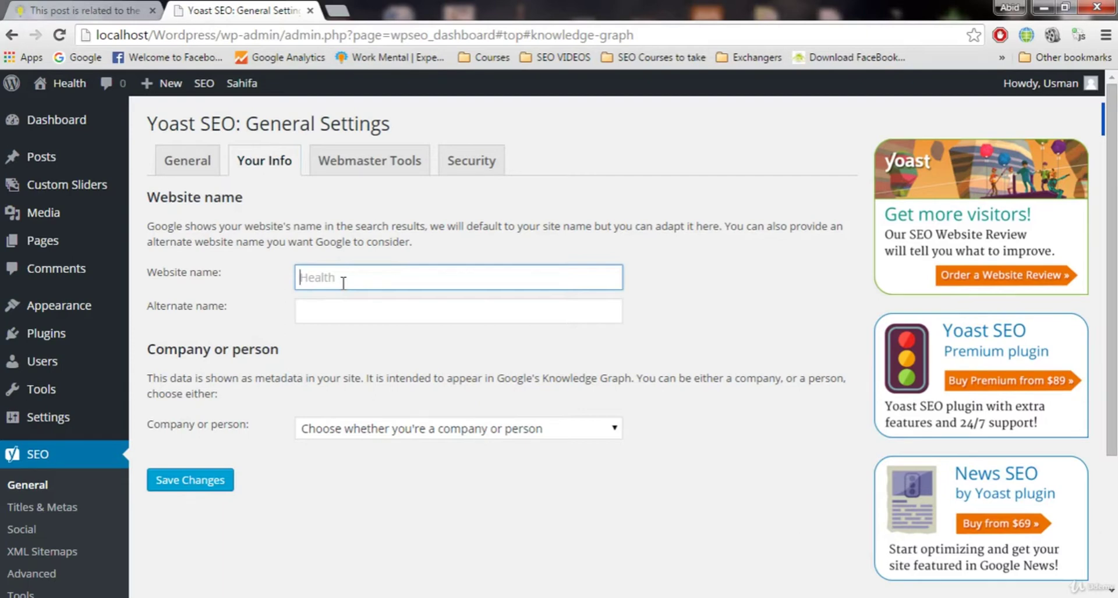
pyautogui.write('Health')
pyautogui.click(337, 310)
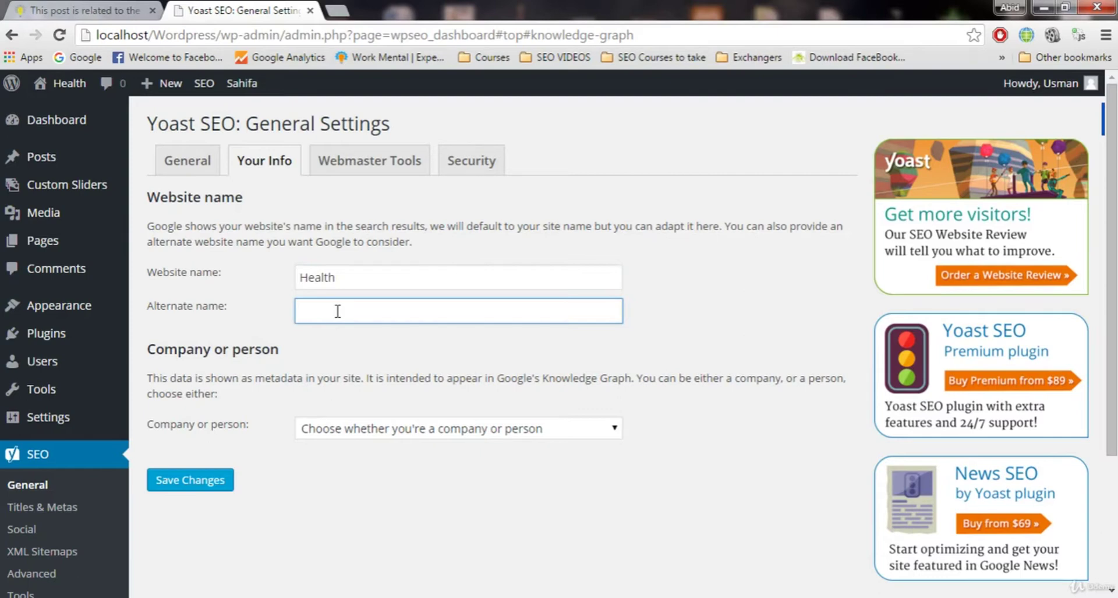
pyautogui.click(231, 362)
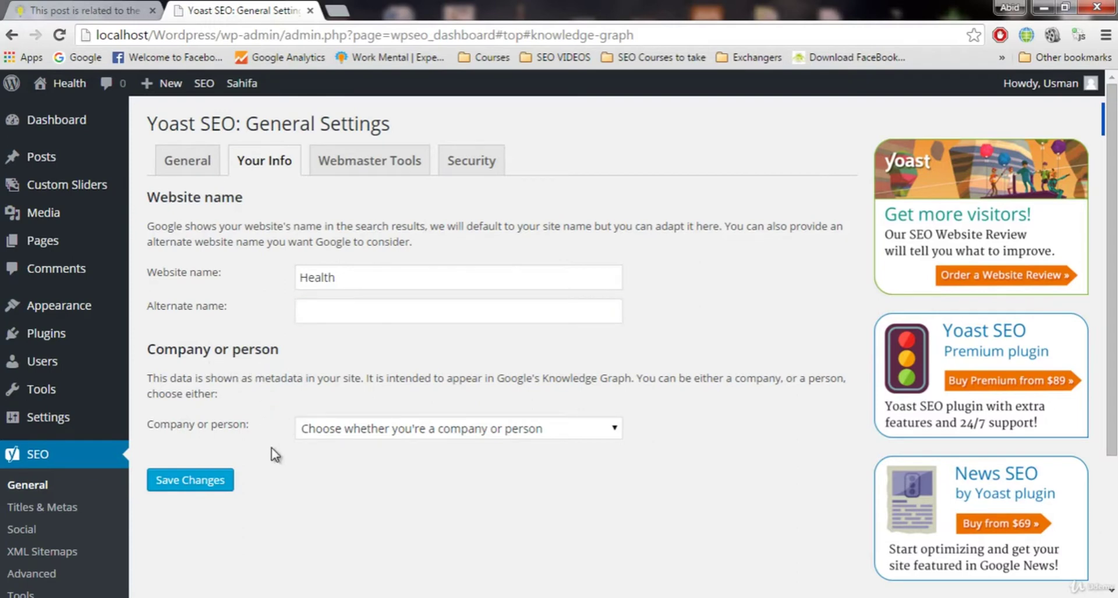
# Step: Set the site's Company or person choice to Company
pyautogui.click(320, 430)
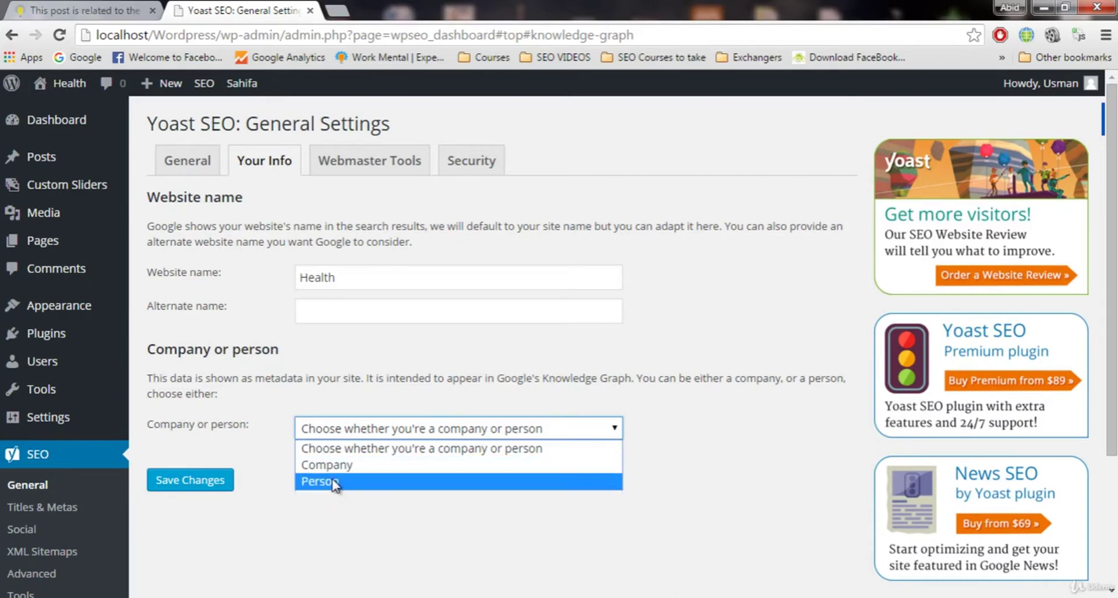
pyautogui.click(335, 482)
pyautogui.click(368, 432)
pyautogui.click(362, 464)
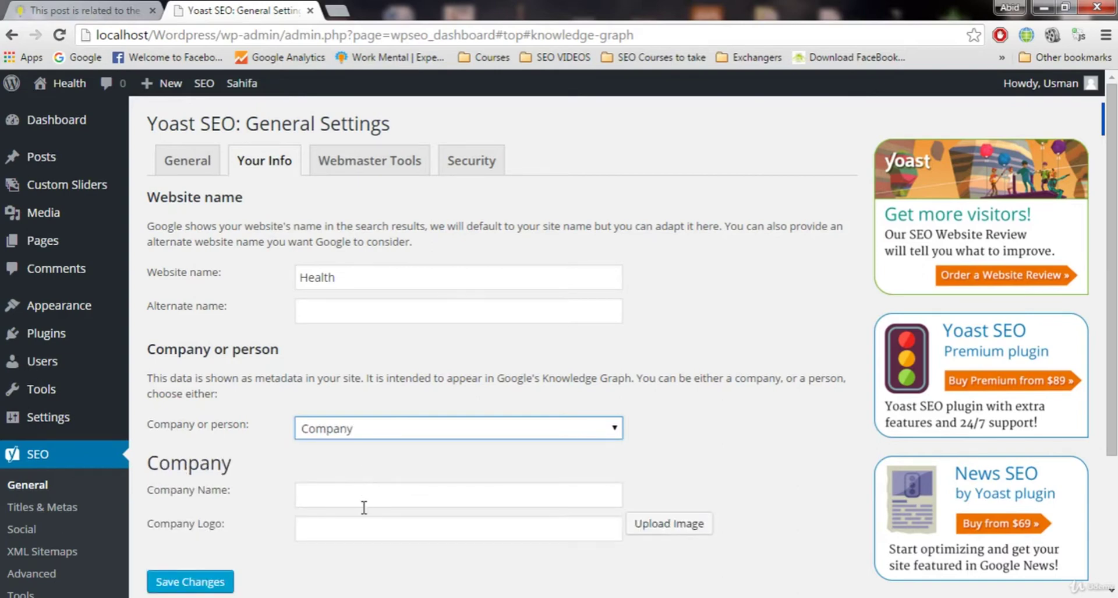
# Step: Examine the company name and company logo fields in the Yoast SEO site info
pyautogui.scroll(-1, 364, 507)
pyautogui.click(362, 410)
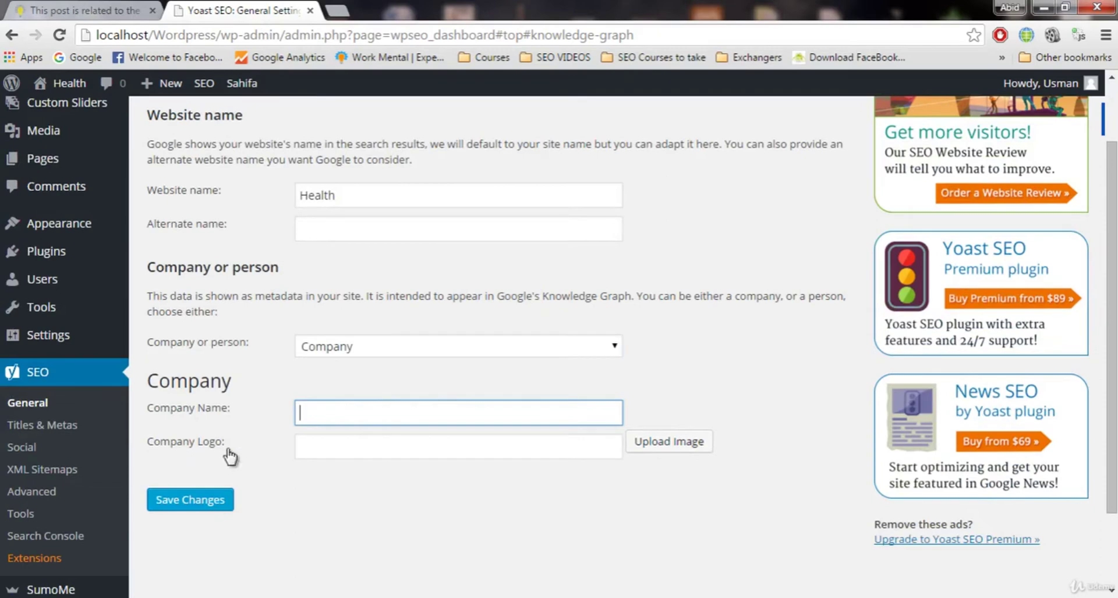
pyautogui.click(321, 449)
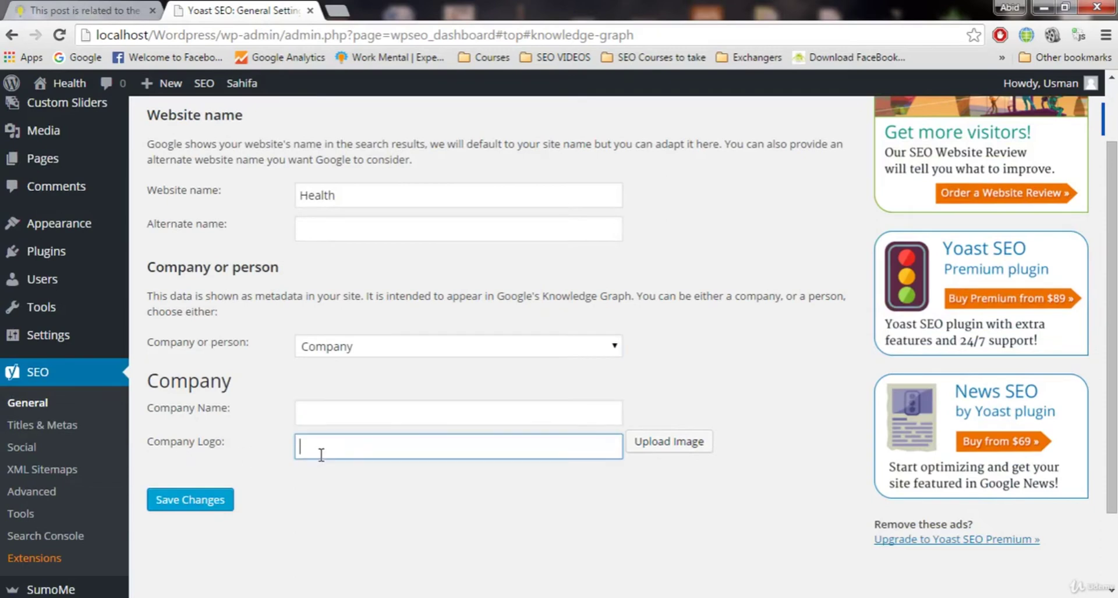
pyautogui.click(527, 480)
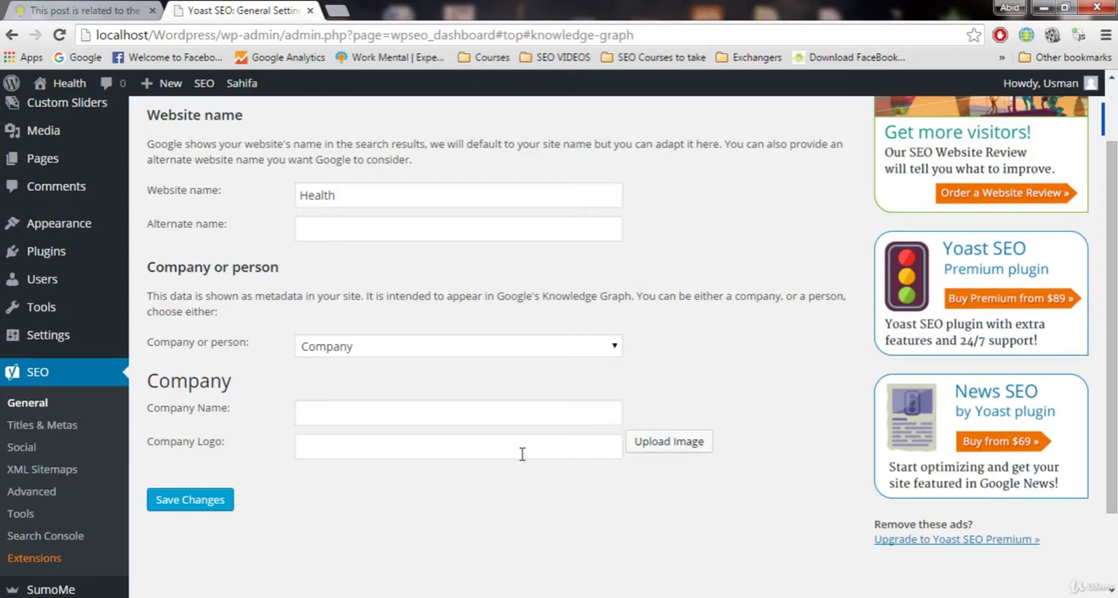
pyautogui.click(492, 449)
pyautogui.click(472, 412)
pyautogui.click(446, 445)
pyautogui.click(472, 412)
pyautogui.click(473, 446)
pyautogui.scroll(2, 313, 355)
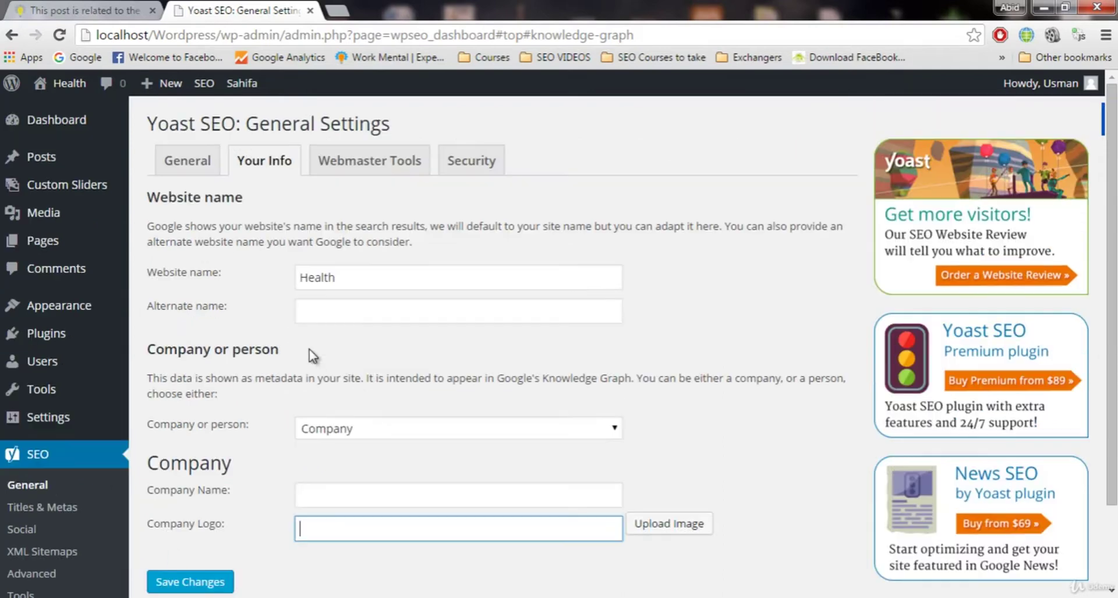
# Step: Look over the webmaster verification fields and return to the General section with the restore and save options
pyautogui.click(373, 162)
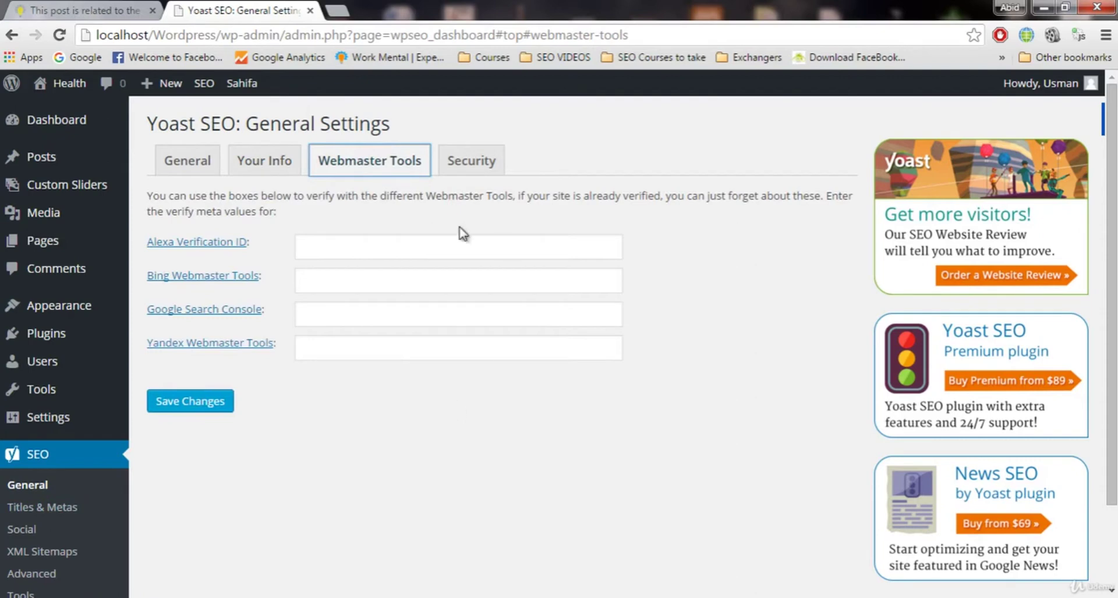
pyautogui.click(471, 170)
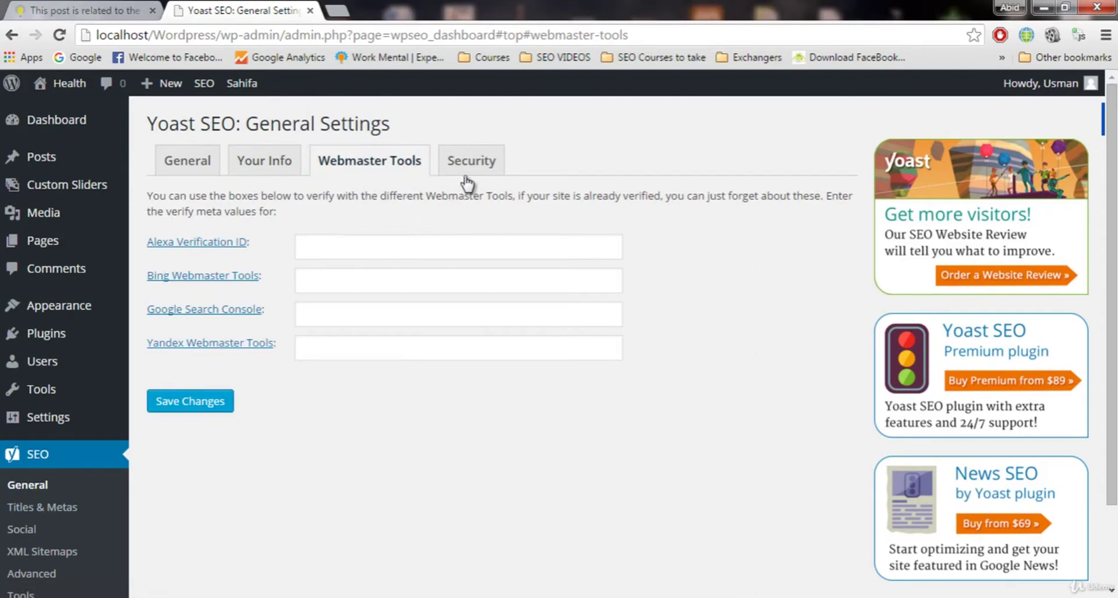
pyautogui.click(387, 161)
pyautogui.click(289, 165)
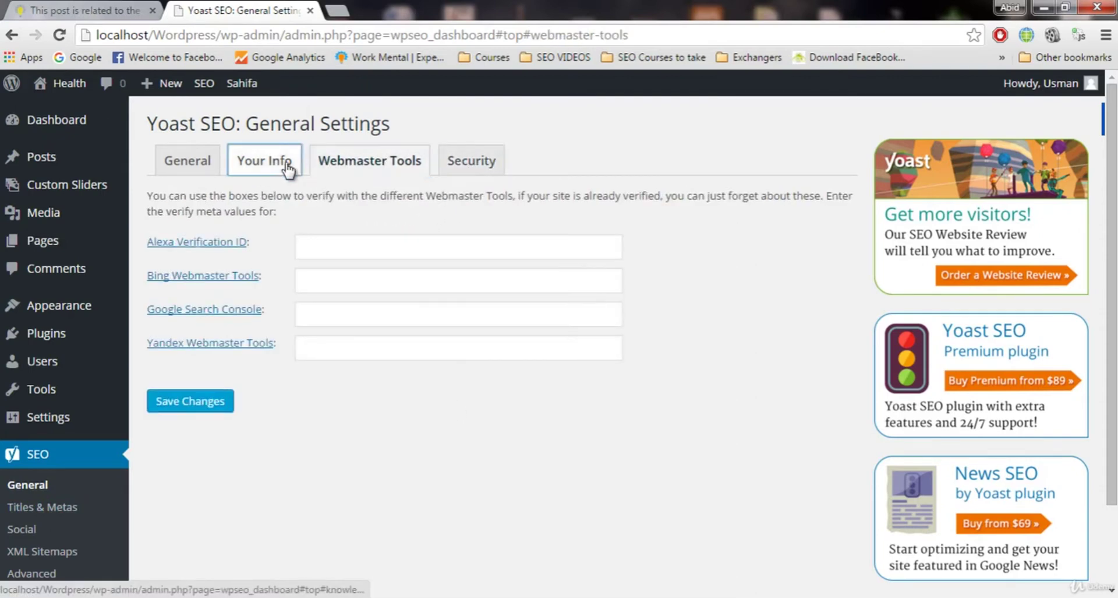
pyautogui.click(187, 178)
pyautogui.scroll(-3, 305, 362)
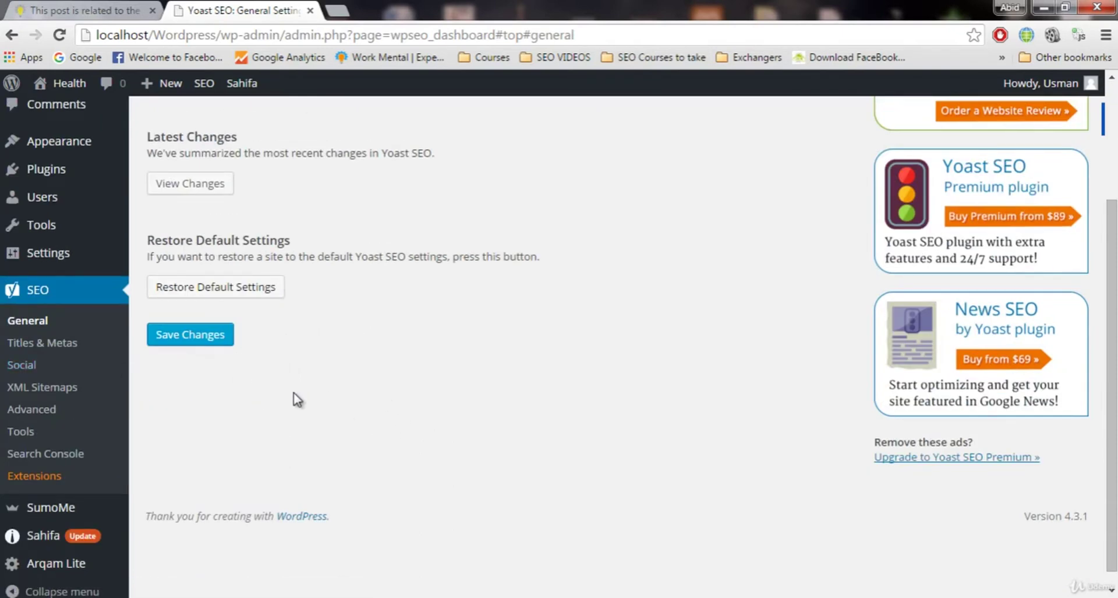
# Step: Open the Yoast SEO Titles & Metas settings and examine the title separator choices
pyautogui.click(59, 344)
pyautogui.scroll(-3, 302, 382)
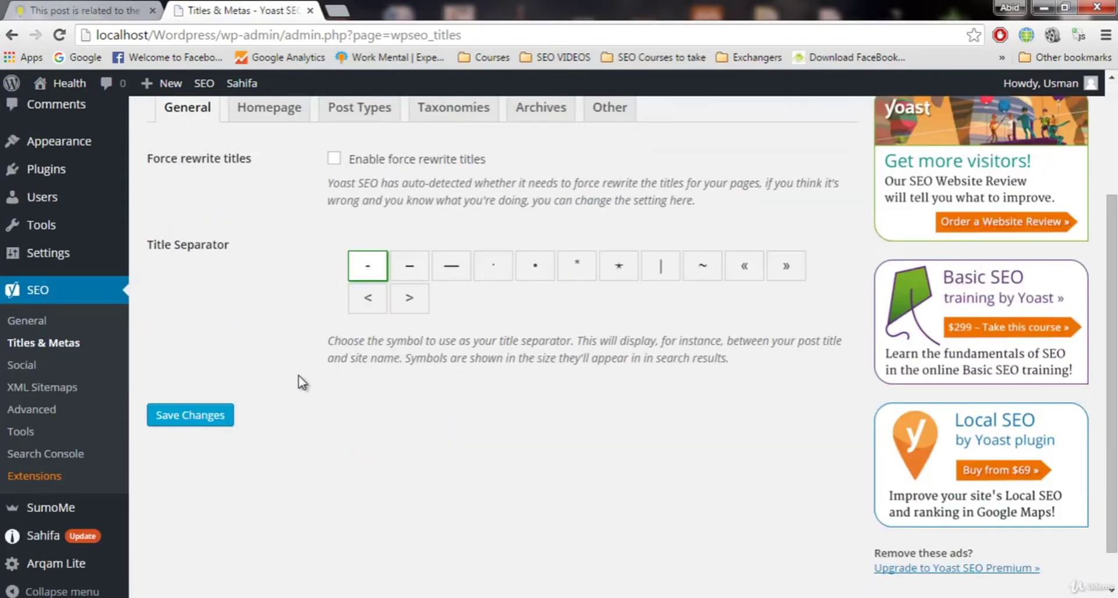
pyautogui.scroll(1, 301, 382)
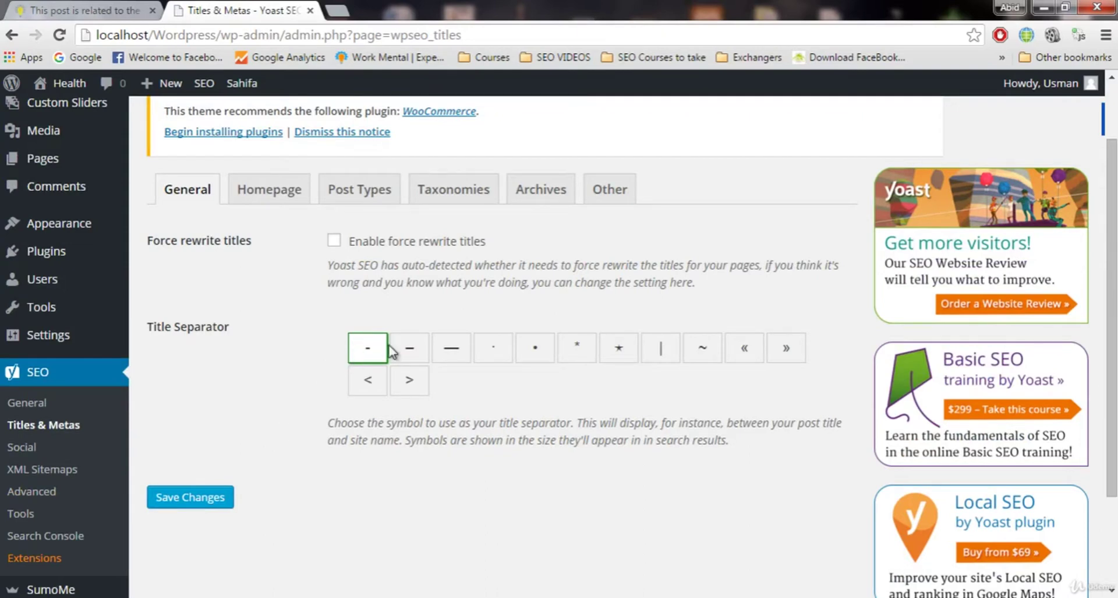
# Step: Search Google for "facebook" in a new browser tab and examine the separators used in the result titles
pyautogui.click(338, 10)
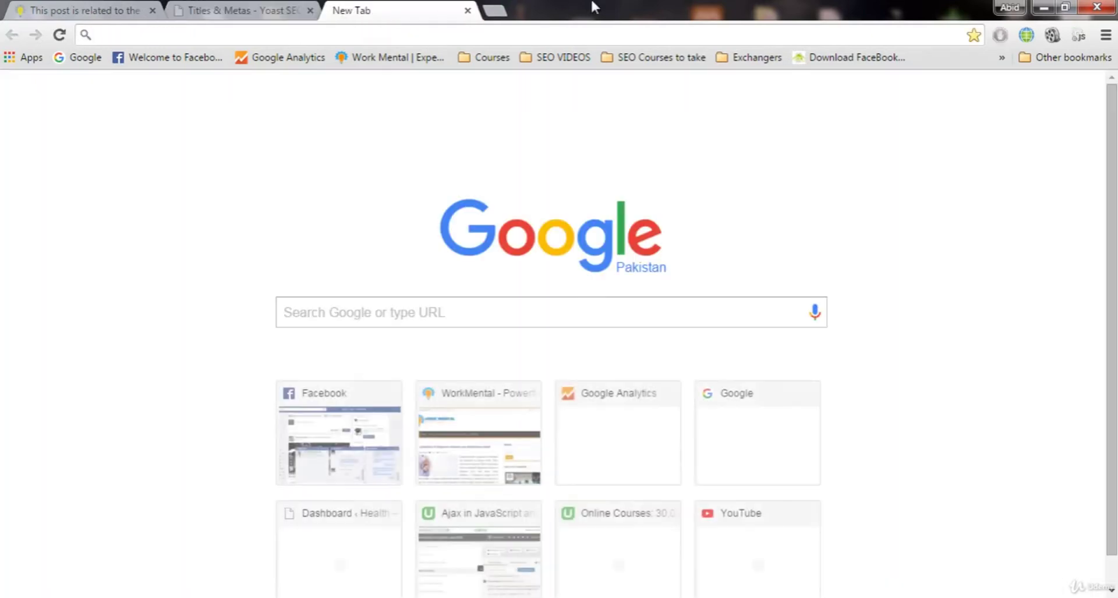
pyautogui.write('facebook')
pyautogui.press('Delete')
pyautogui.press('Return')
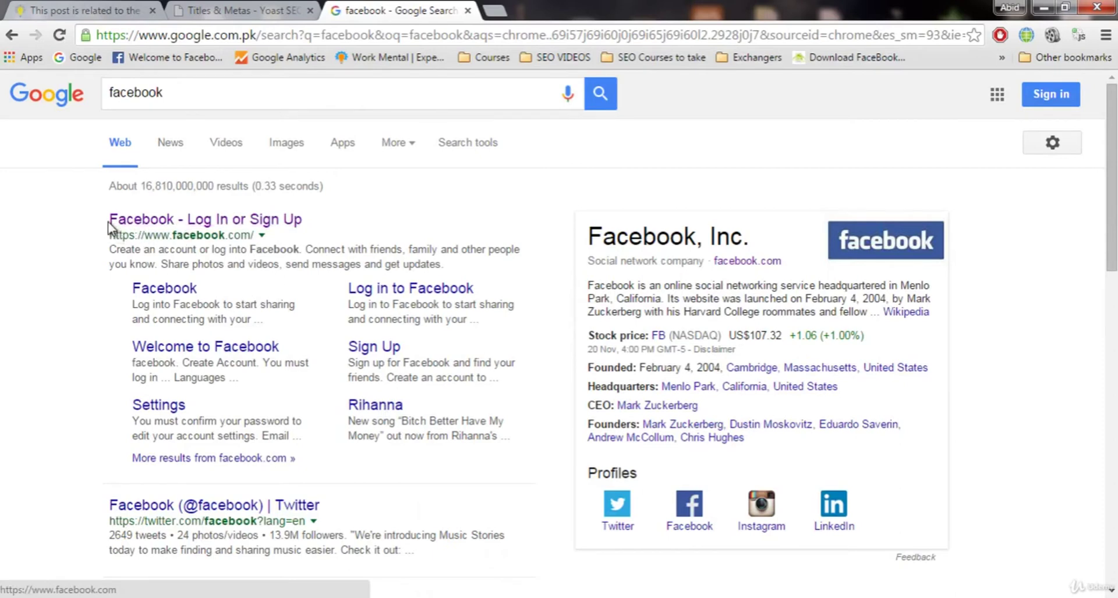
pyautogui.moveTo(326, 221); pyautogui.dragTo(189, 226)
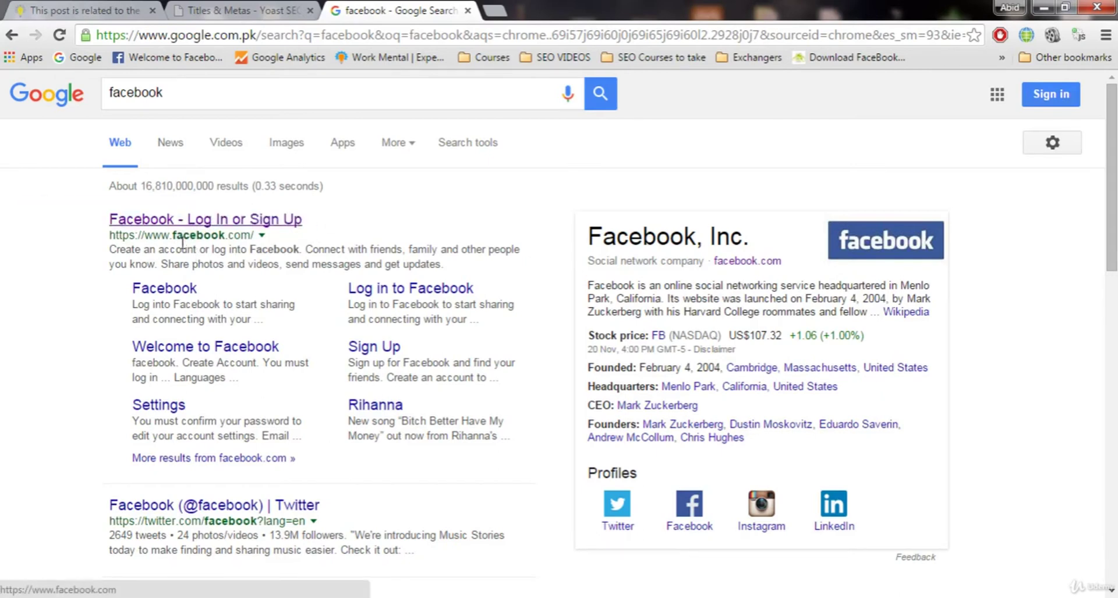
pyautogui.scroll(-1, 236, 489)
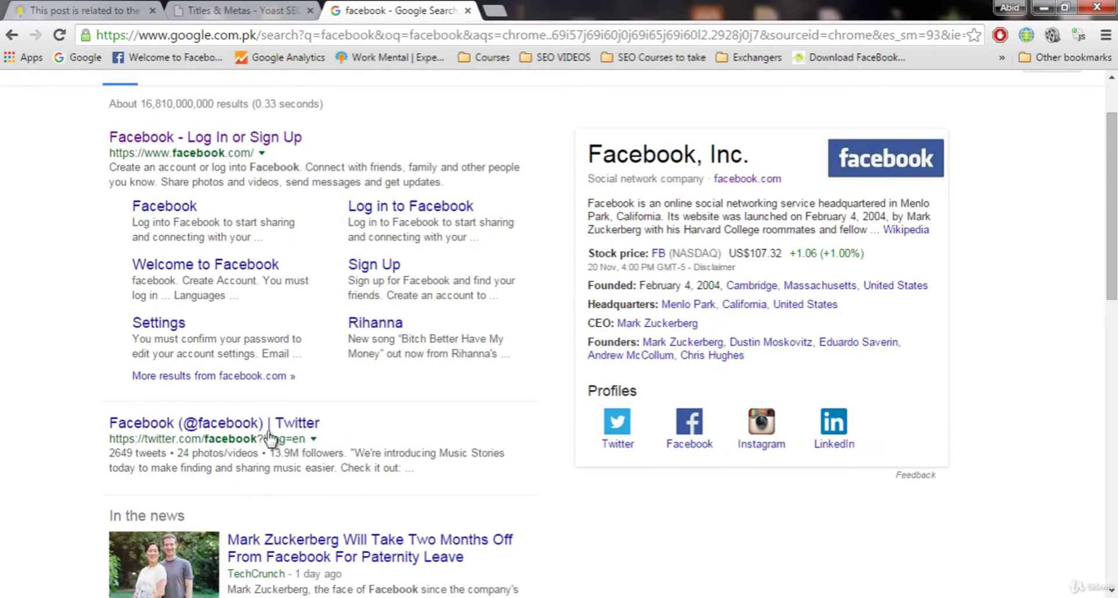
pyautogui.scroll(-4, 274, 435)
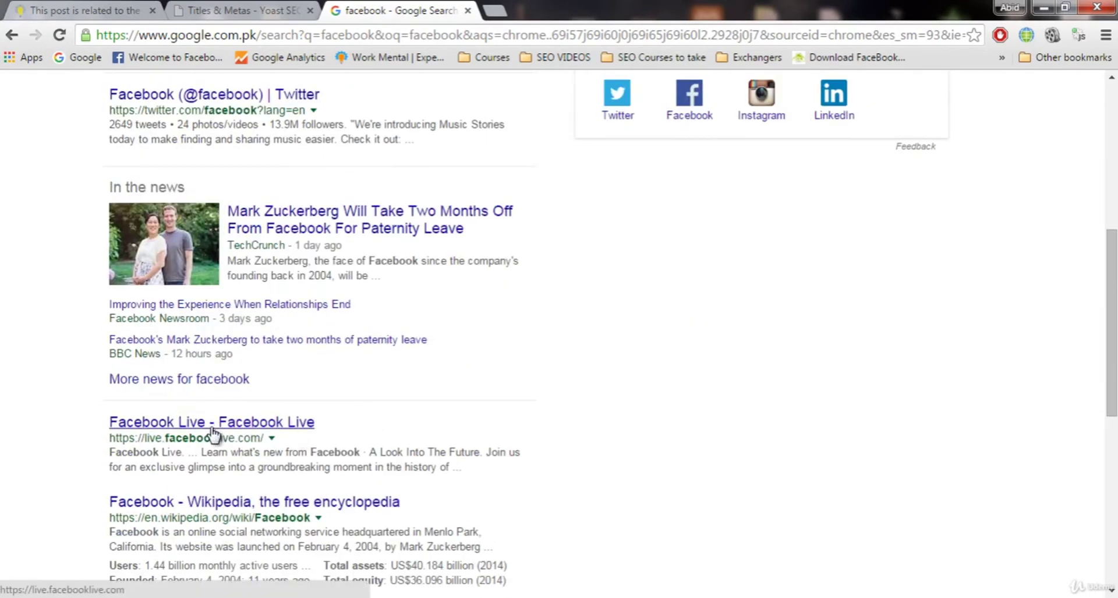
# Step: Compare the separators in the Google result titles with the Yoast title separator choices, and close the search results
pyautogui.scroll(-1, 213, 432)
pyautogui.scroll(-2, 178, 431)
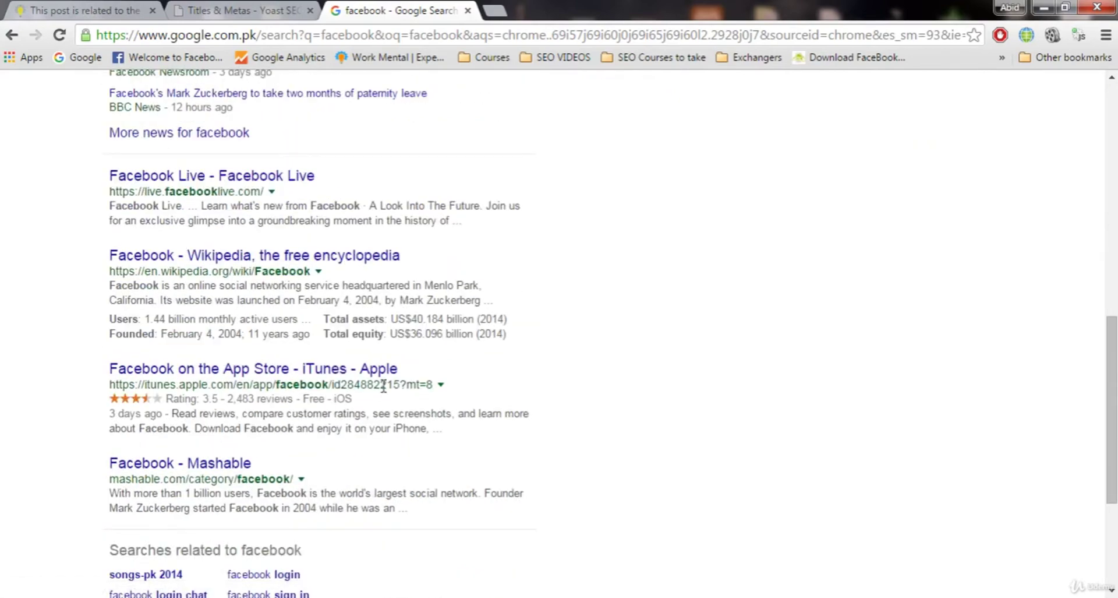
pyautogui.scroll(4, 307, 472)
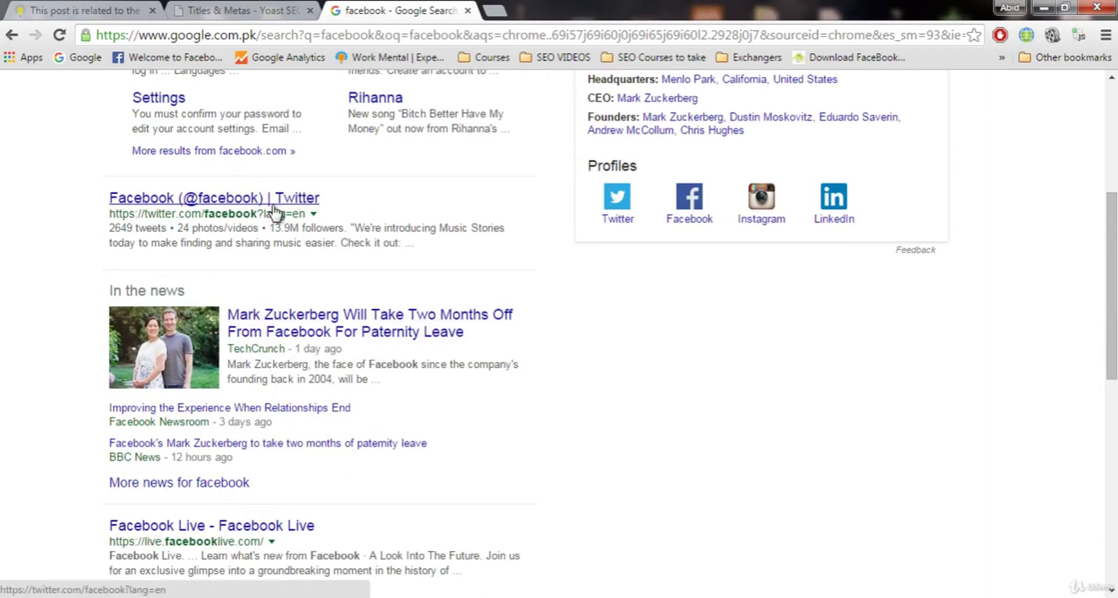
pyautogui.scroll(5, 275, 210)
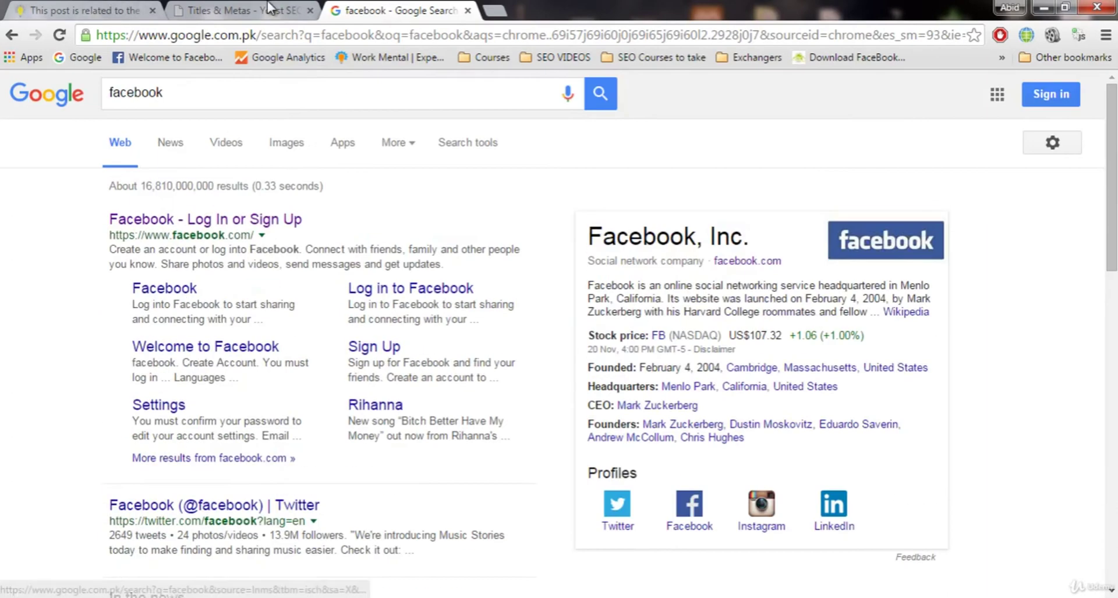
pyautogui.click(251, 10)
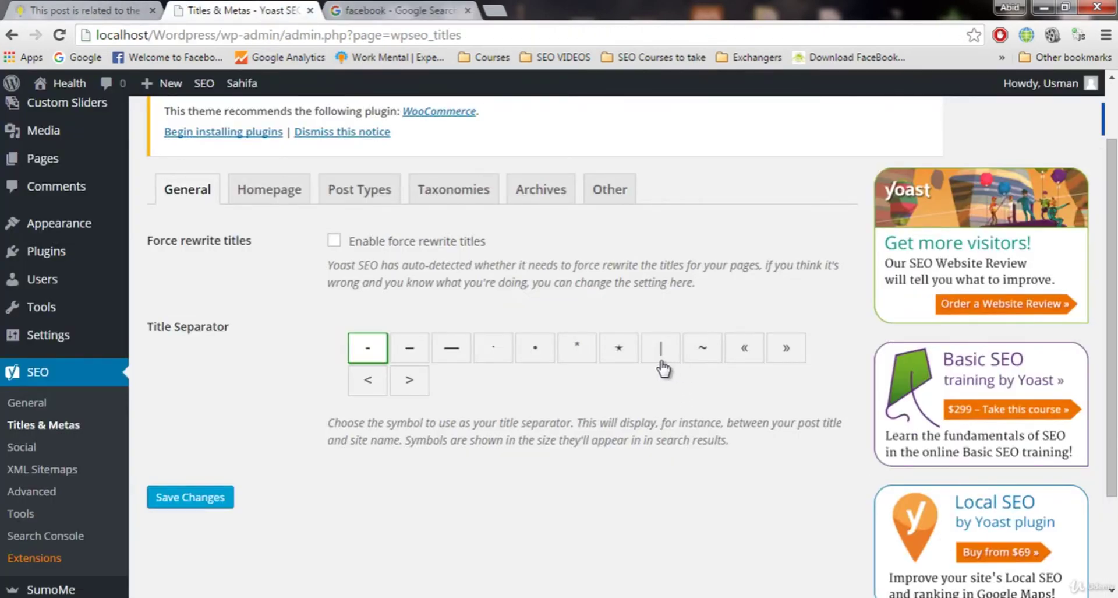
pyautogui.click(405, 10)
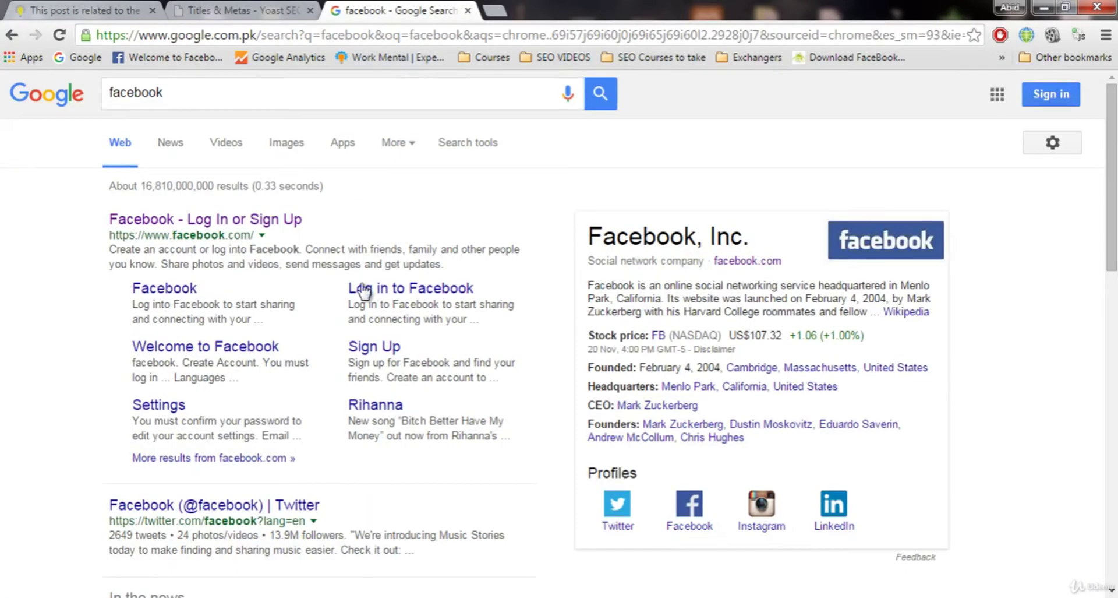
pyautogui.click(468, 10)
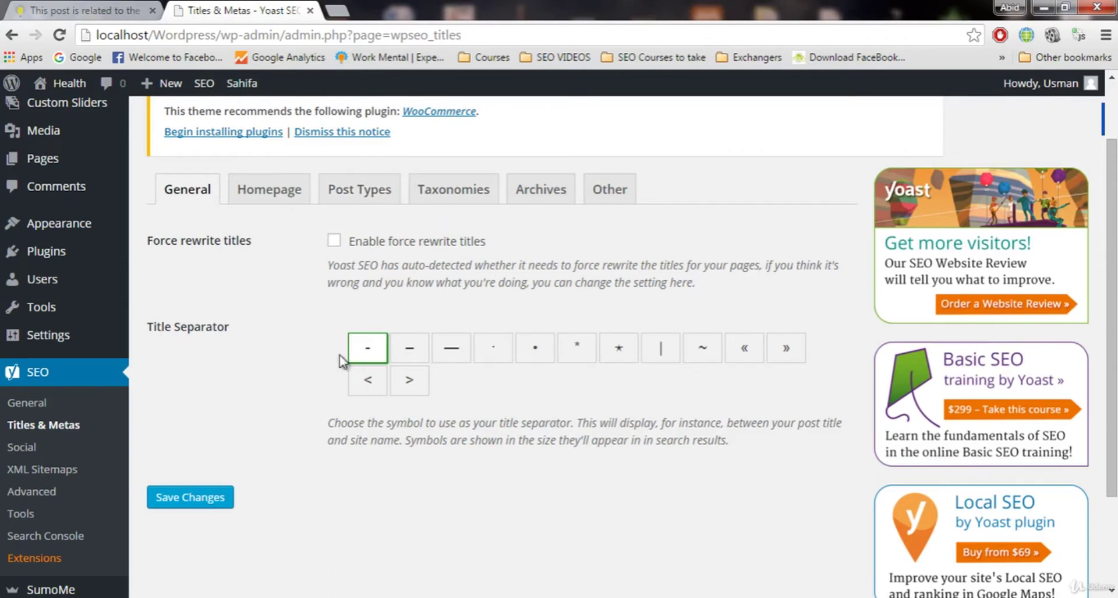
# Step: Open the Homepage title settings and examine the %%sitename%% and %%page%% variables in the title template
pyautogui.click(267, 204)
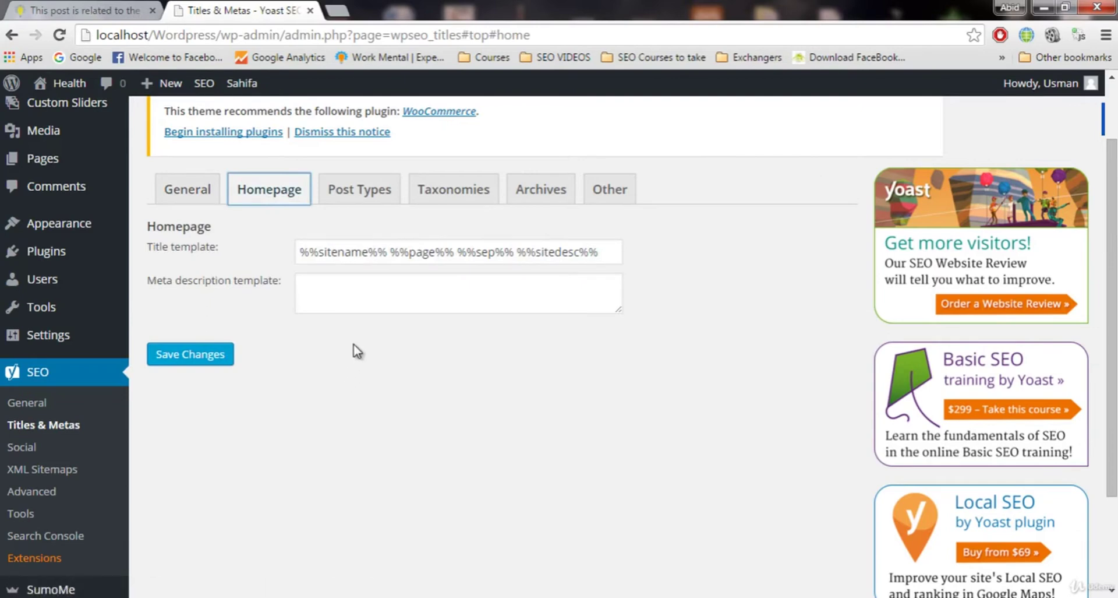
pyautogui.click(363, 299)
pyautogui.click(351, 256)
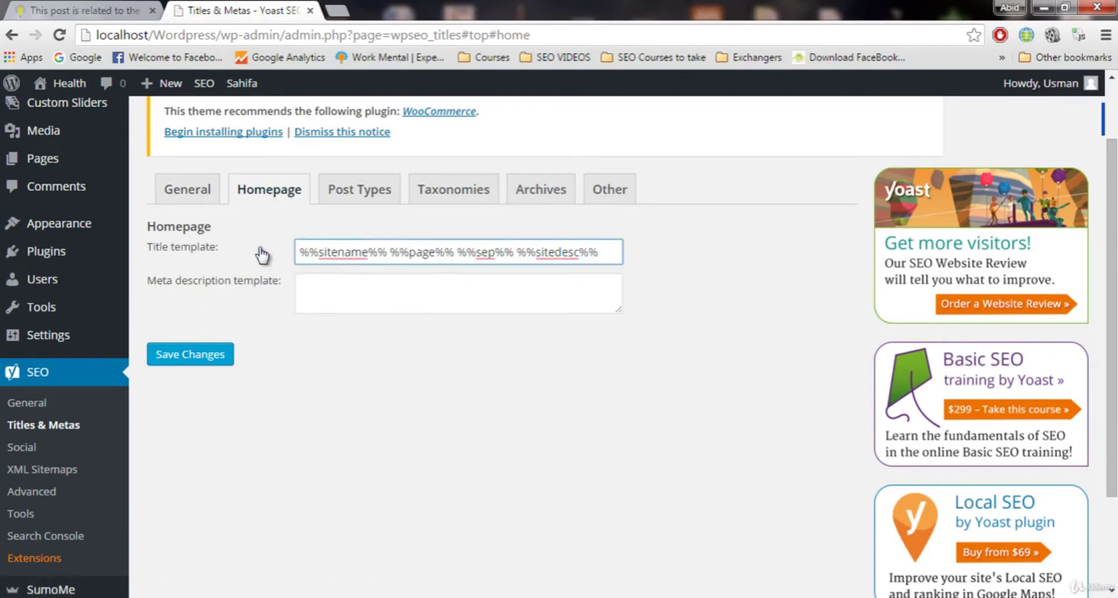
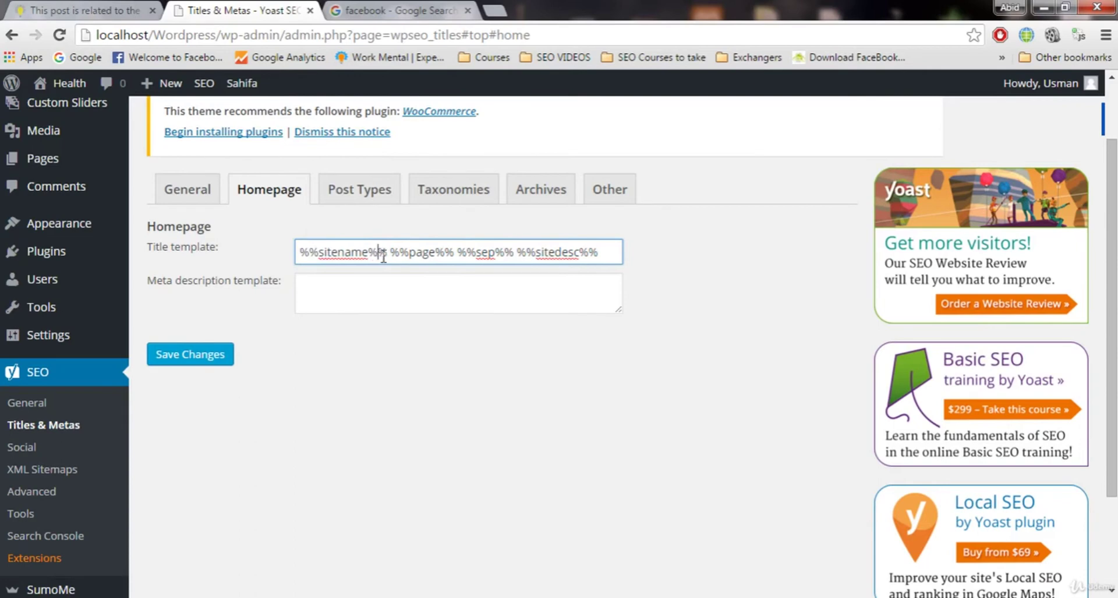
pyautogui.moveTo(387, 256); pyautogui.dragTo(298, 243)
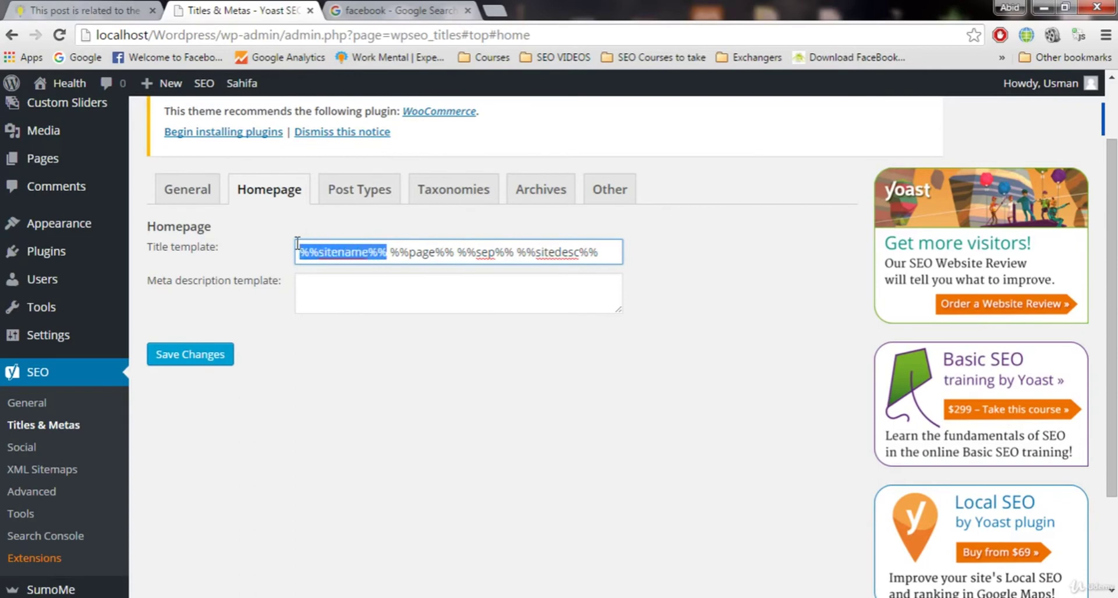
pyautogui.click(370, 253)
pyautogui.moveTo(389, 252); pyautogui.dragTo(448, 250)
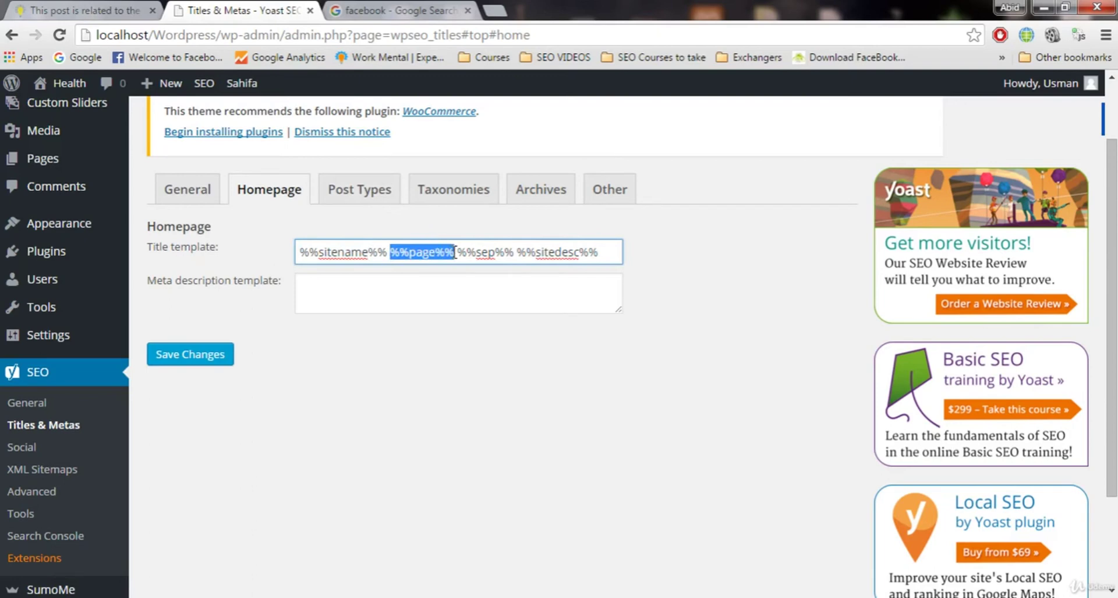
pyautogui.click(437, 309)
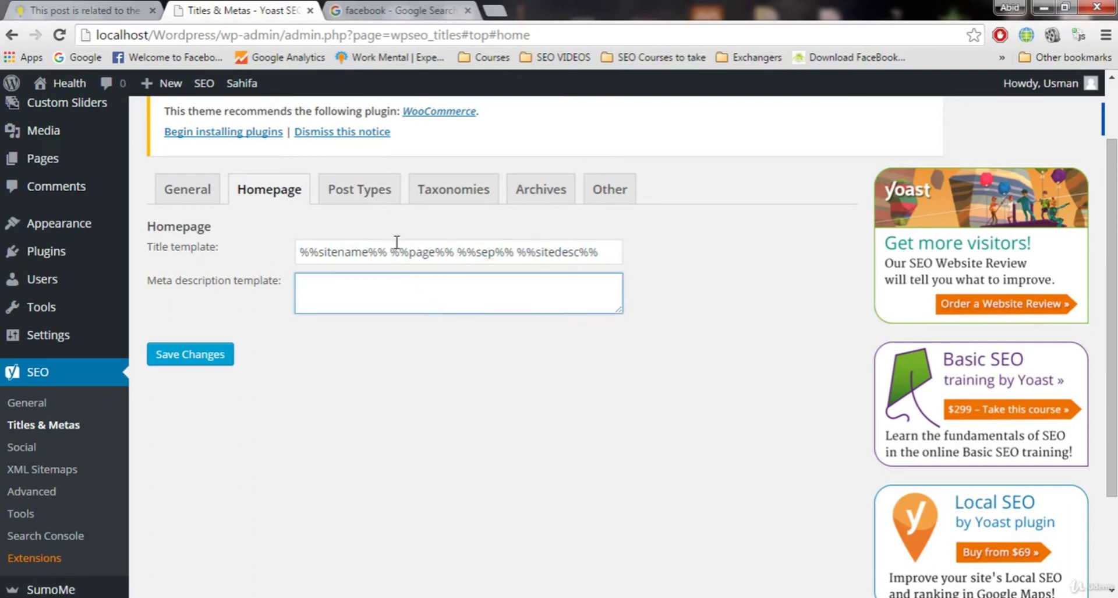
# Step: Remove the %%page%% variable from the homepage title template, leaving %%sitename%% %%sep%% %%sitedesc%%
pyautogui.moveTo(390, 252); pyautogui.dragTo(464, 280)
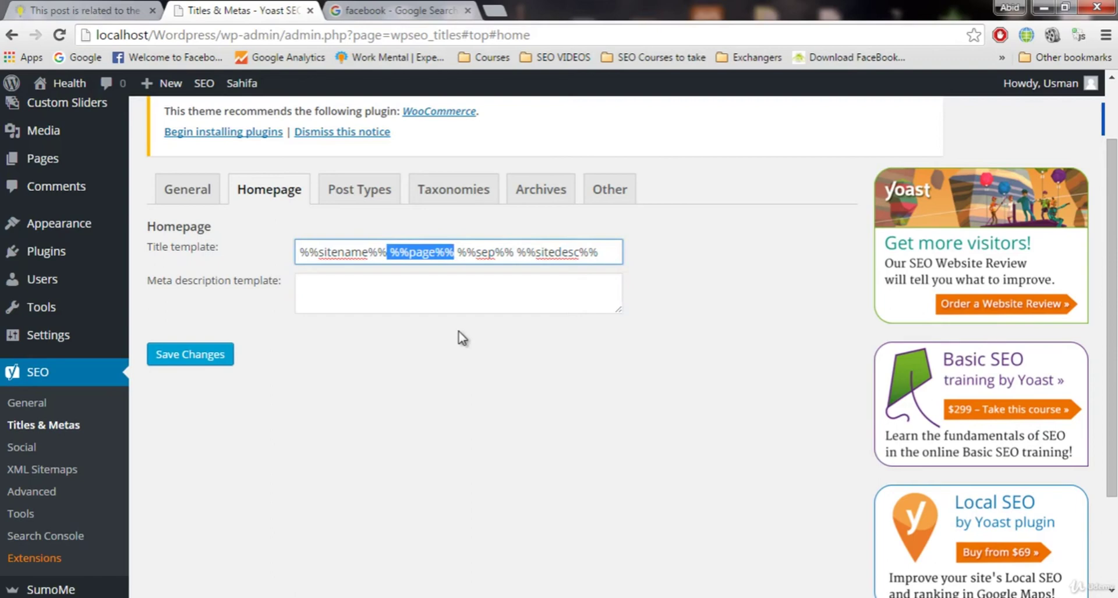
pyautogui.press('BackSpace')
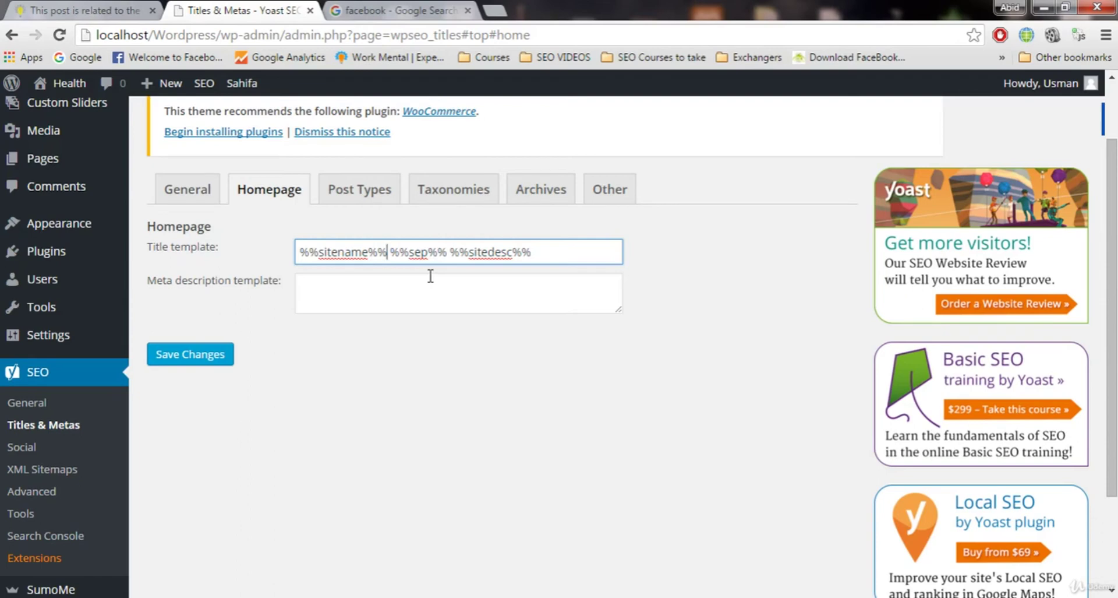
pyautogui.hotkey('ctrl', 'z')
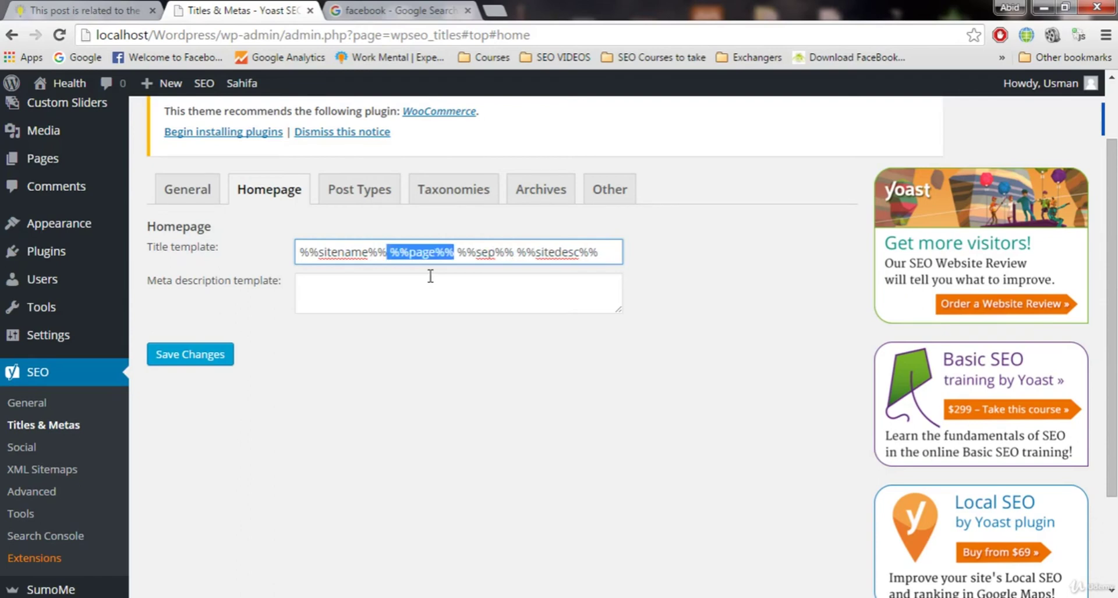
pyautogui.press('BackSpace')
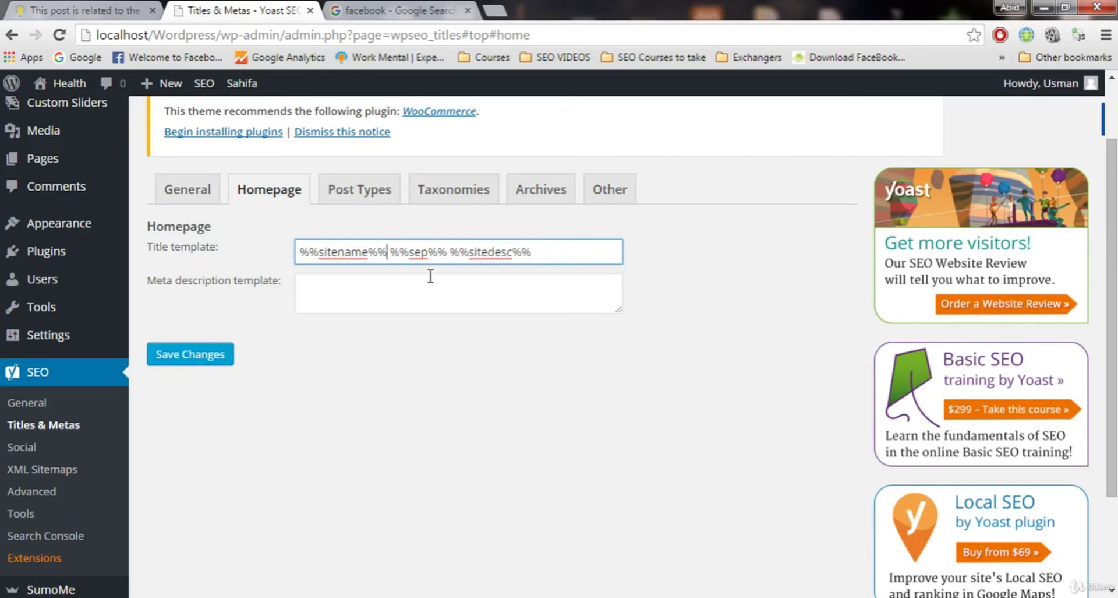
# Step: Compare the %%sep%% variable in the homepage title template with the separator in Facebook's Google result title
pyautogui.doubleClick(417, 252)
pyautogui.click(396, 9)
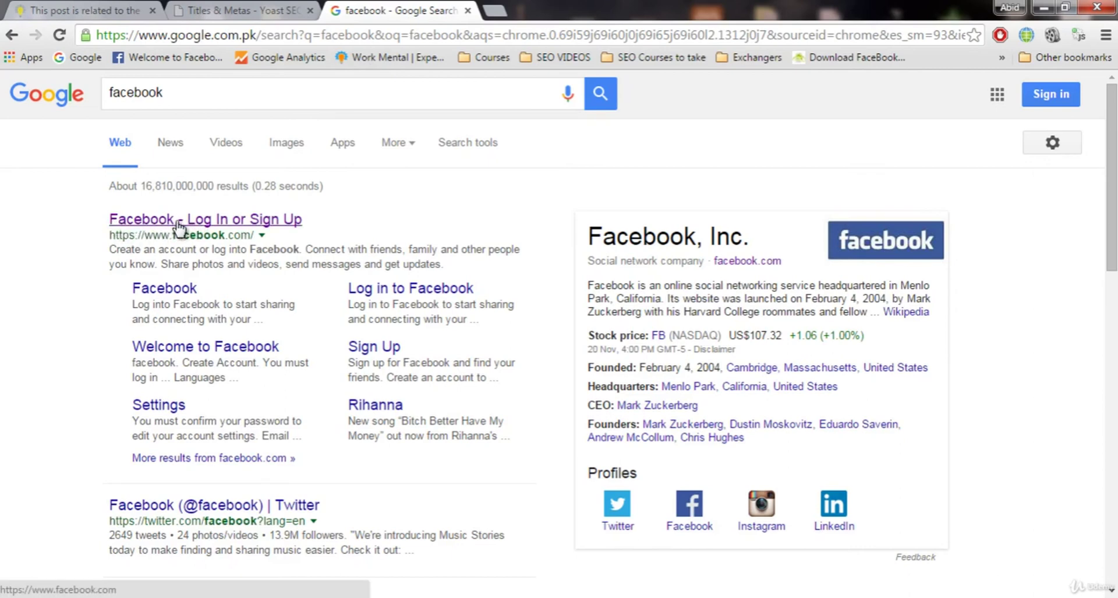
pyautogui.hotkey('ctrl', 'shift', 'Tab')
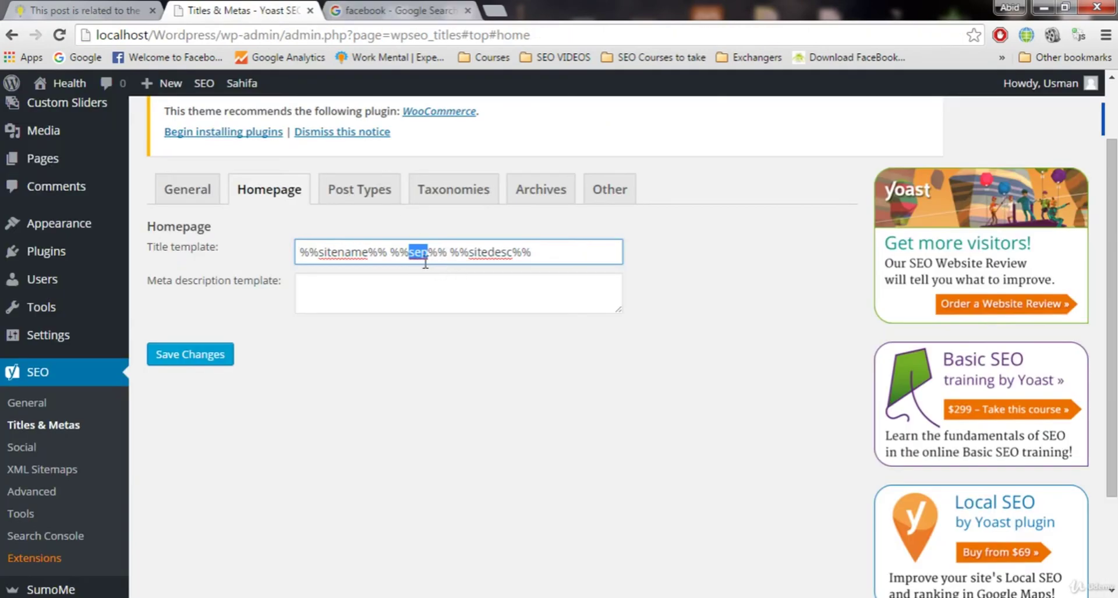
pyautogui.click(401, 9)
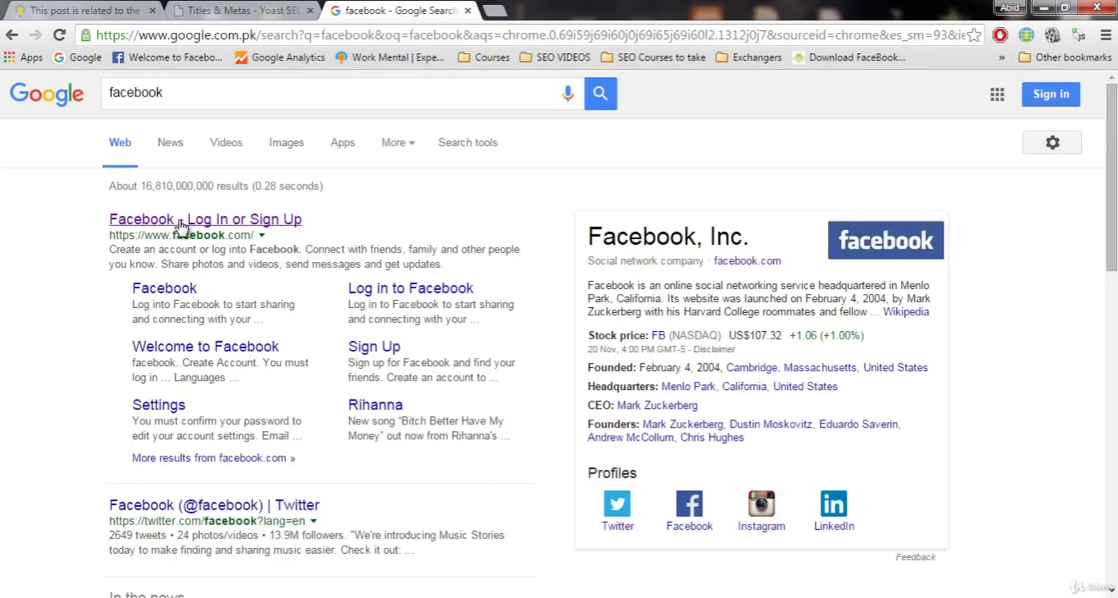
pyautogui.hotkey('ctrl', 'shift', 'Tab')
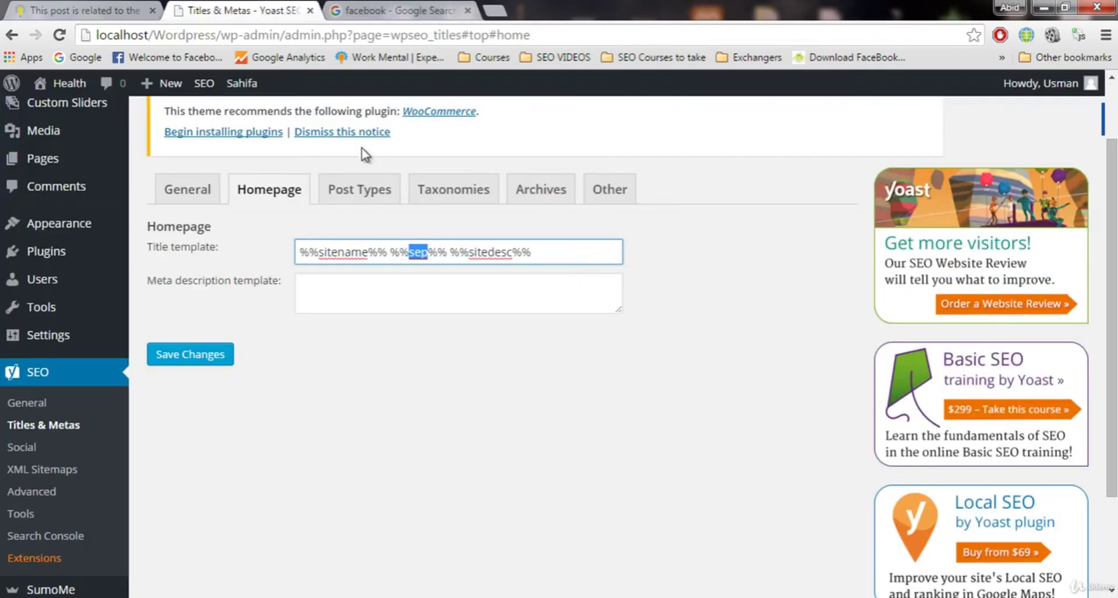
# Step: Compare the %%sitedesc%% variable with the "Log In or Sign Up" part of Facebook's Google result title
pyautogui.doubleClick(489, 254)
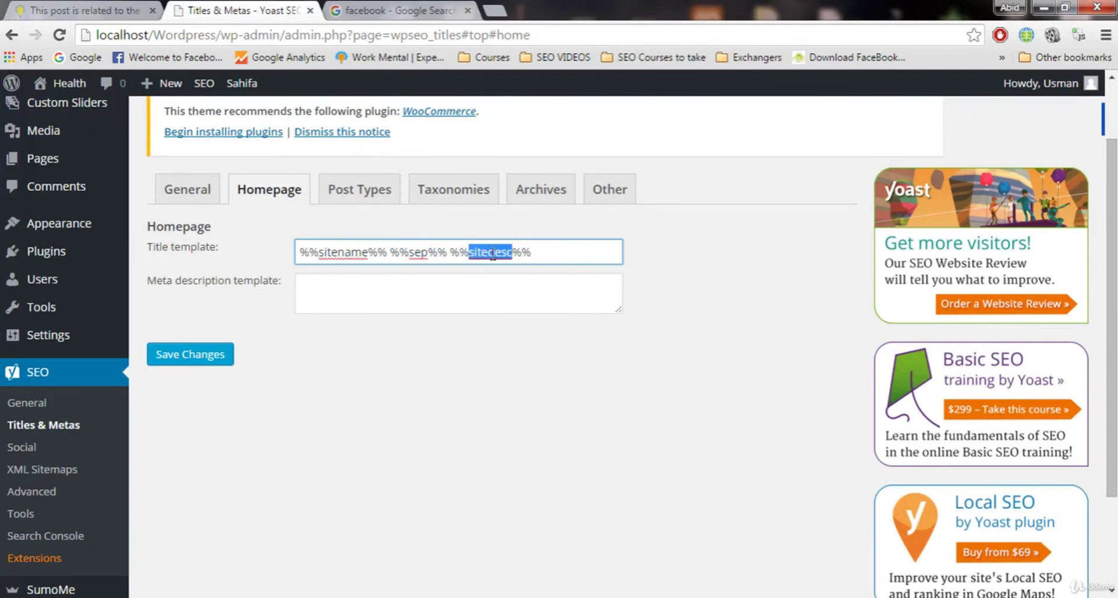
pyautogui.click(402, 9)
pyautogui.moveTo(223, 224); pyautogui.dragTo(191, 228)
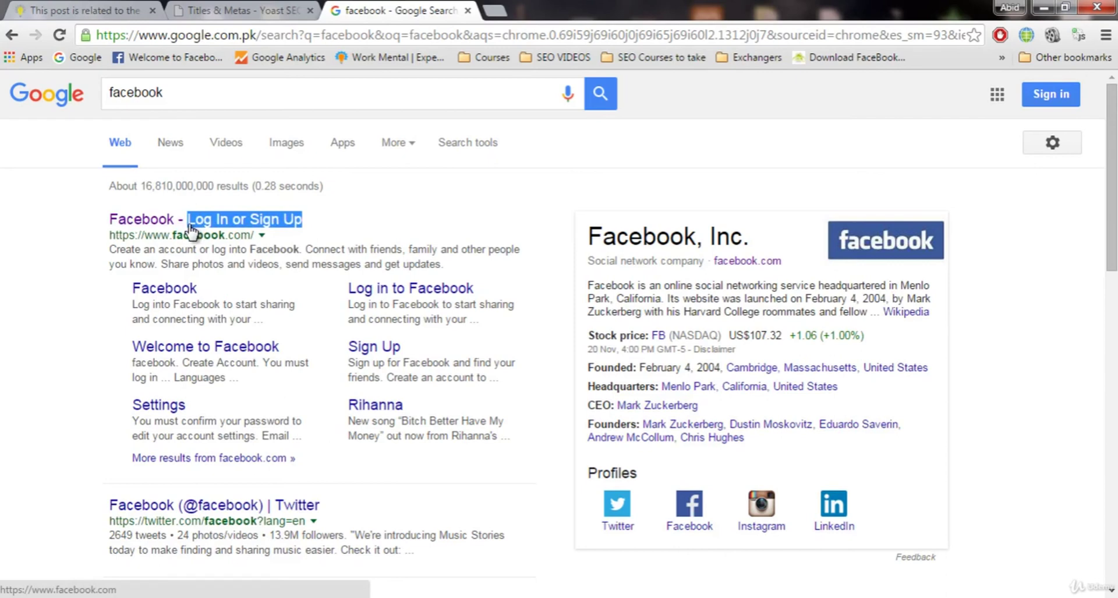
pyautogui.moveTo(190, 228); pyautogui.dragTo(320, 230)
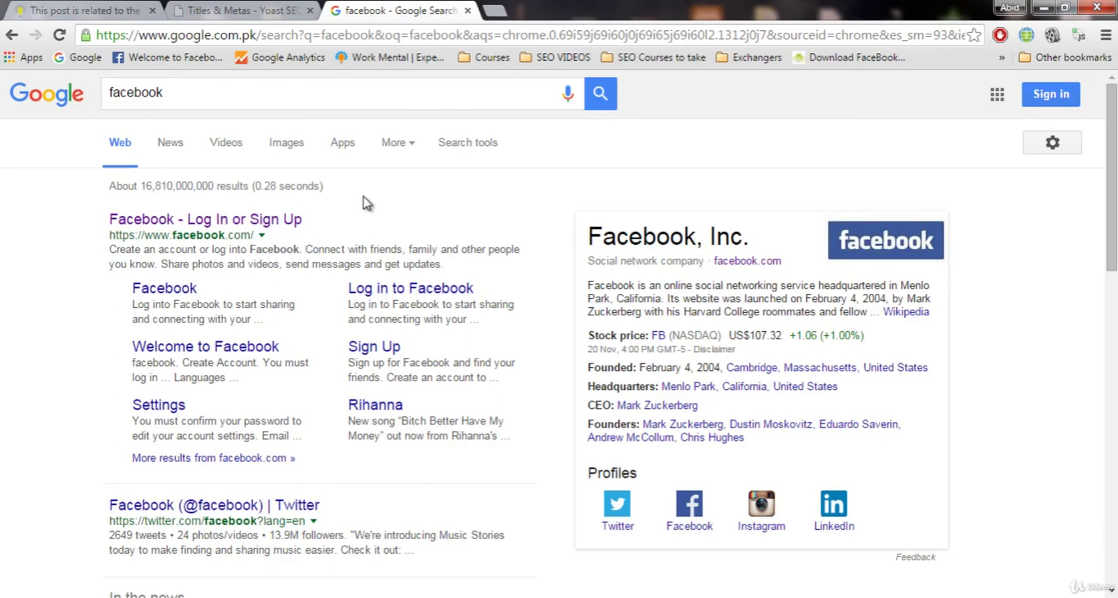
# Step: Examine the titles and descriptions of the Facebook Live and Wikipedia results, and return to the Yoast Homepage settings
pyautogui.scroll(-8, 366, 203)
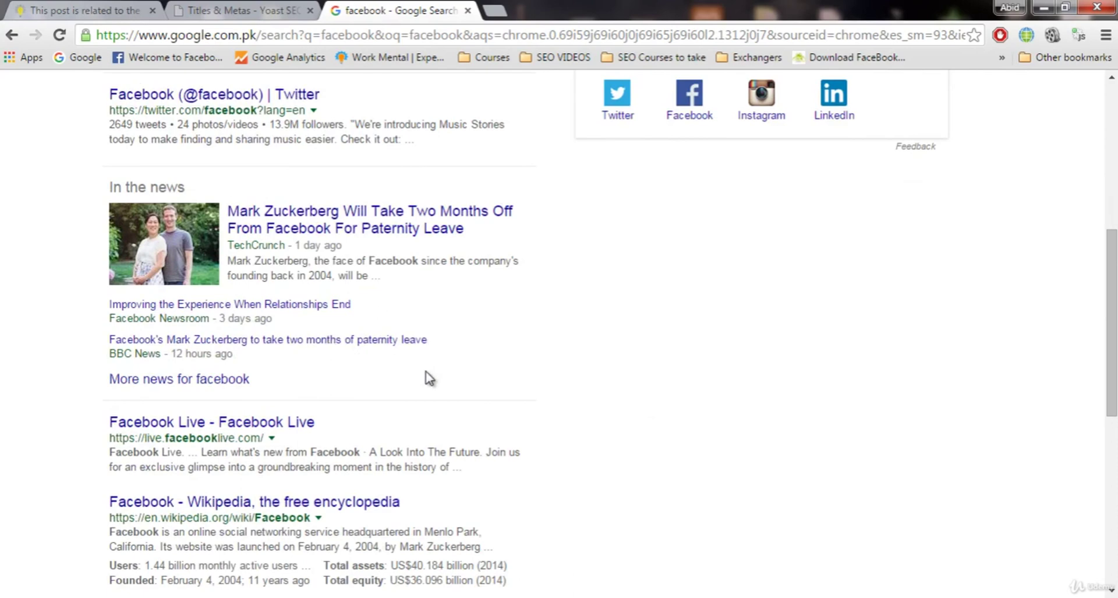
pyautogui.moveTo(314, 340); pyautogui.dragTo(224, 344)
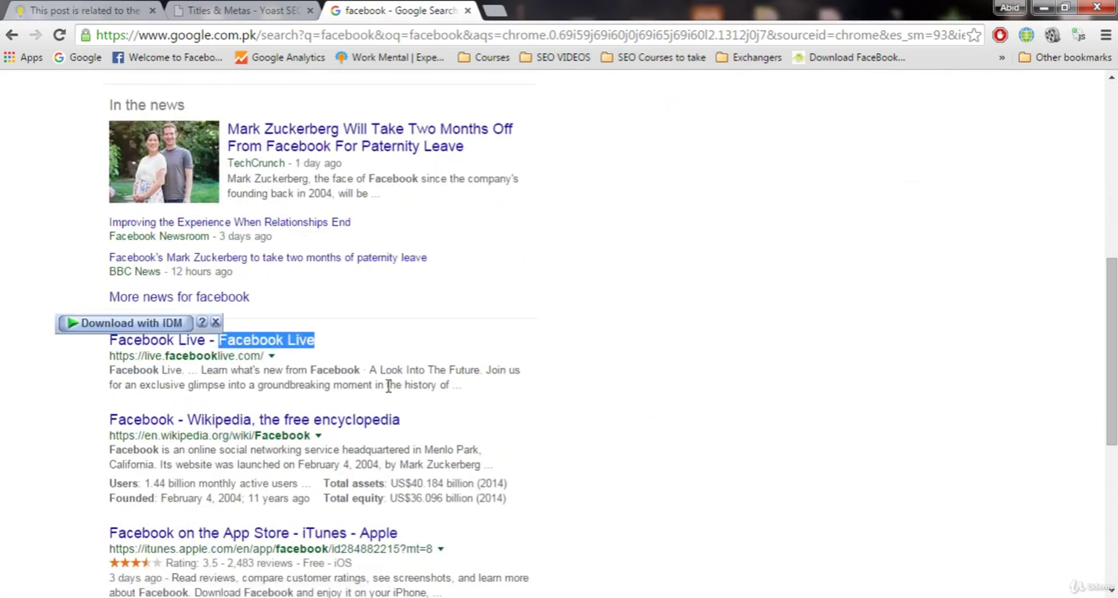
pyautogui.moveTo(109, 354); pyautogui.dragTo(474, 386)
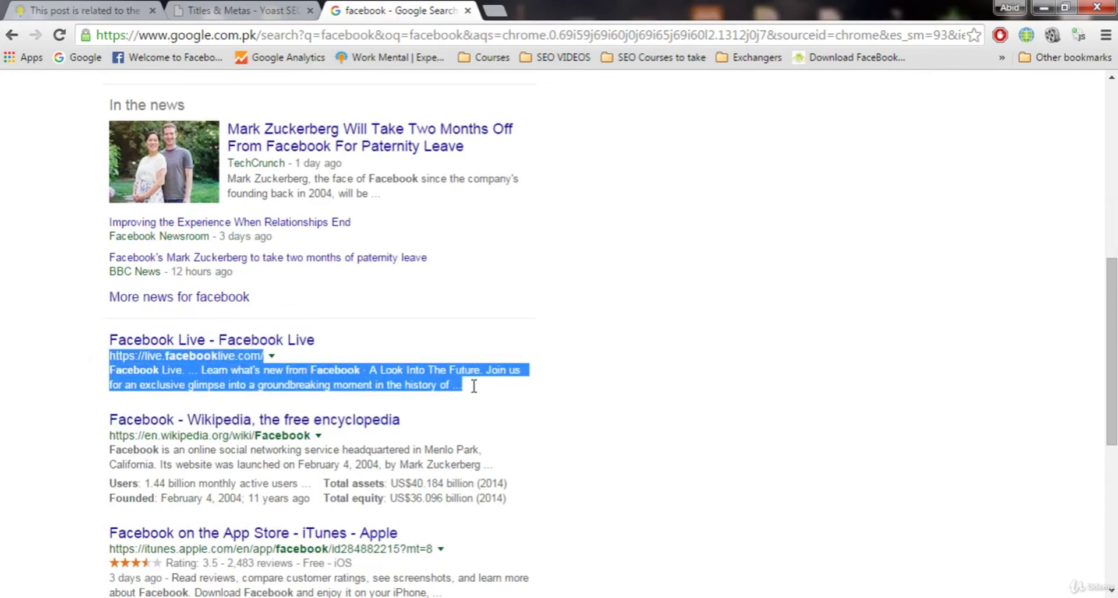
pyautogui.click(556, 408)
pyautogui.moveTo(337, 342); pyautogui.dragTo(221, 350)
pyautogui.click(569, 422)
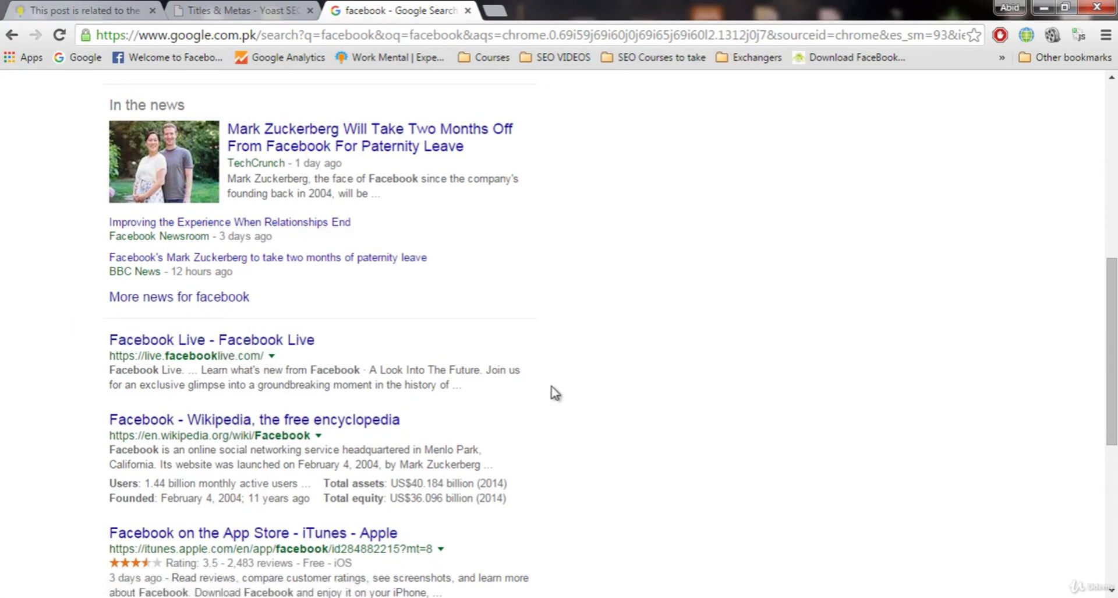
pyautogui.moveTo(401, 419); pyautogui.dragTo(189, 428)
pyautogui.moveTo(105, 452); pyautogui.dragTo(655, 502)
pyautogui.click(655, 502)
pyautogui.scroll(8, 497, 208)
pyautogui.click(252, 10)
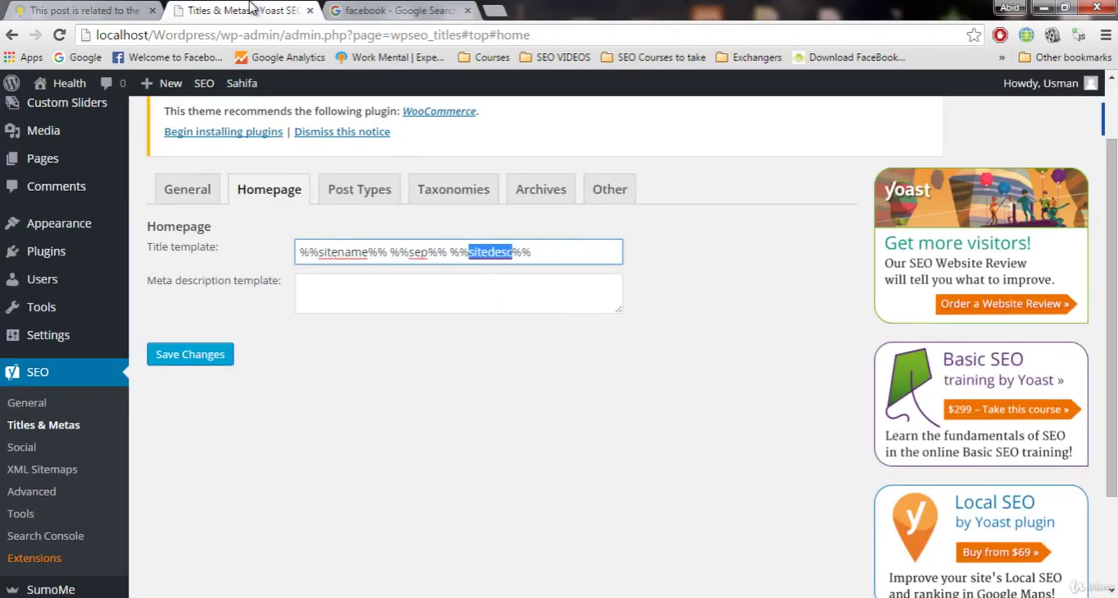
# Step: Compare the homepage meta description template field with the description under Facebook's first Google result
pyautogui.click(528, 251)
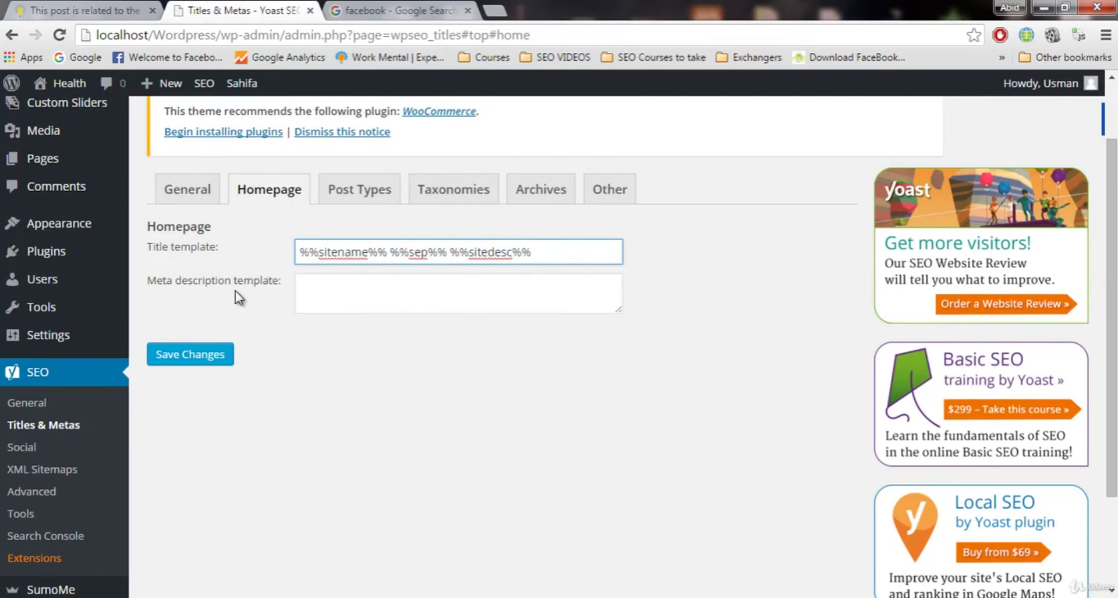
pyautogui.click(352, 301)
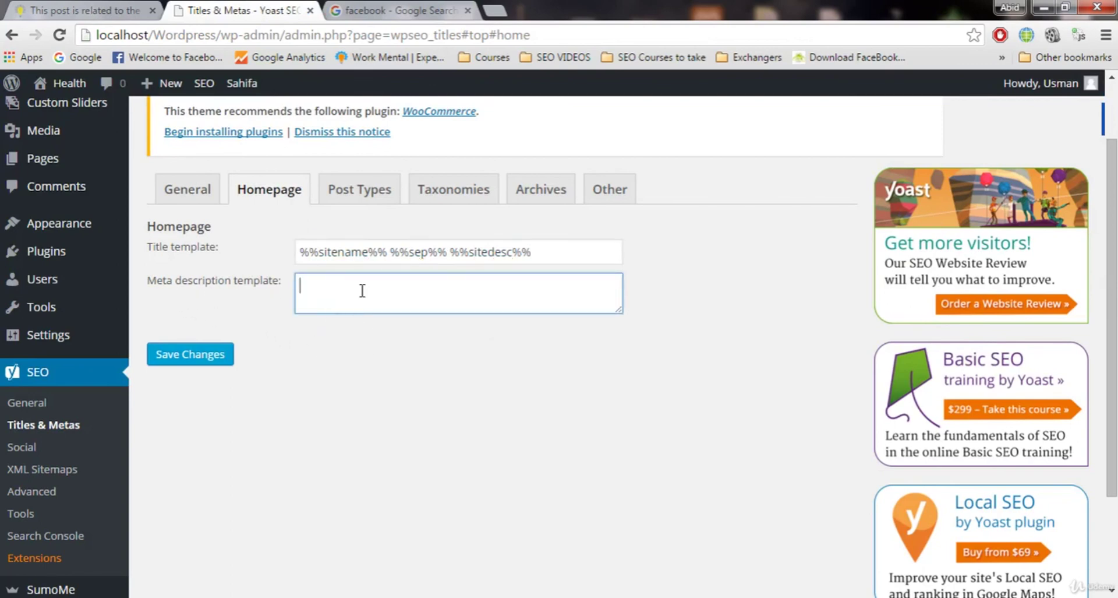
pyautogui.click(394, 7)
pyautogui.moveTo(110, 249); pyautogui.dragTo(459, 262)
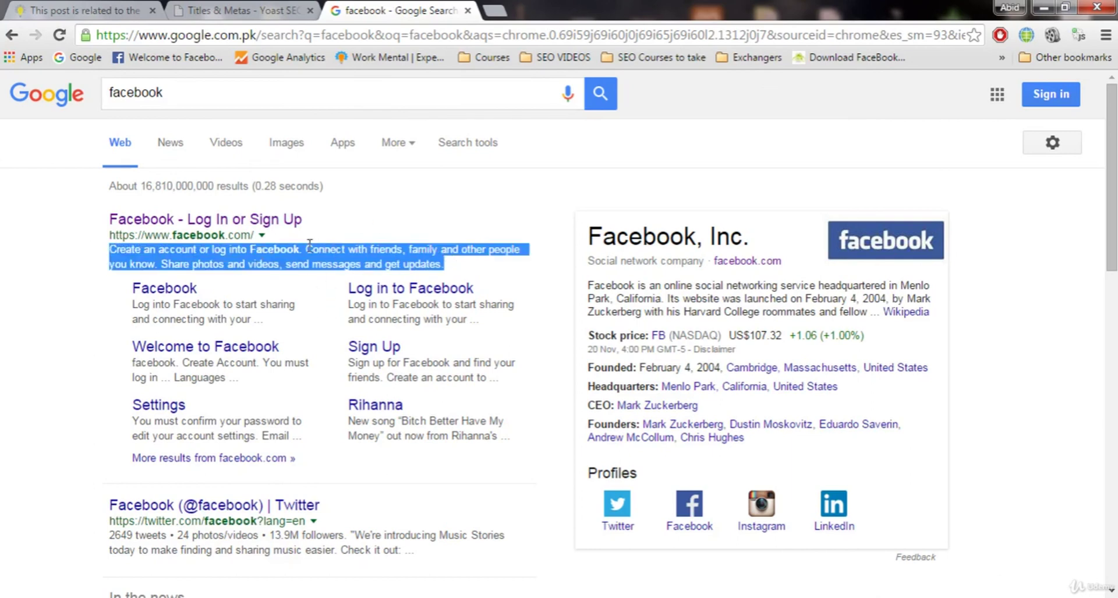
# Step: Examine the descriptions under the Twitter and Facebook Live results, and return to the homepage meta description template
pyautogui.scroll(-1, 256, 361)
pyautogui.click(119, 456)
pyautogui.moveTo(118, 456); pyautogui.dragTo(360, 441)
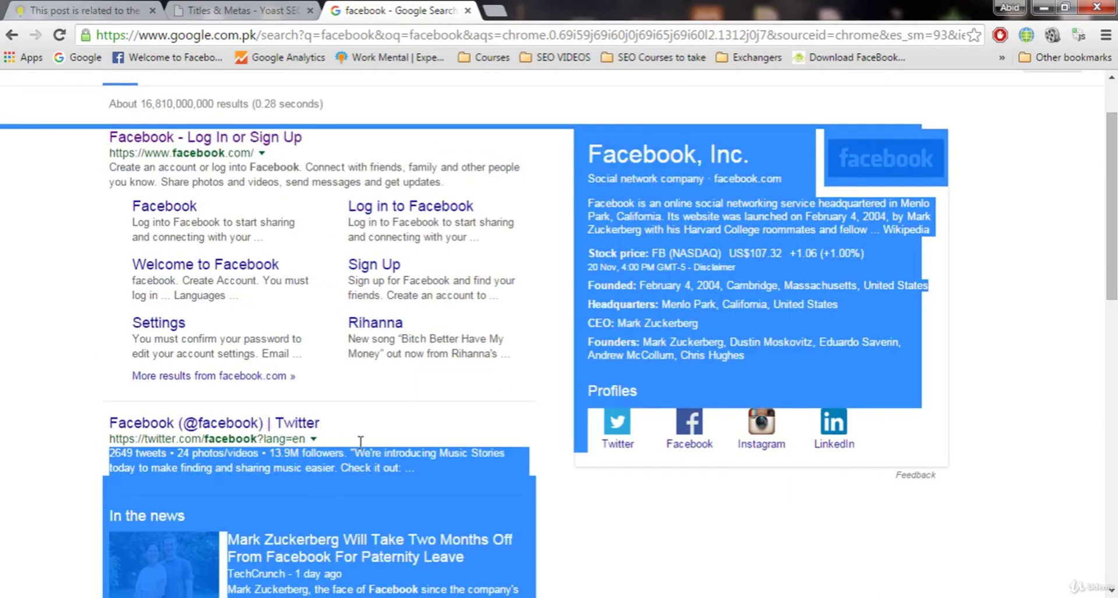
pyautogui.click(99, 458)
pyautogui.moveTo(110, 454); pyautogui.dragTo(265, 452)
pyautogui.scroll(-4, 265, 453)
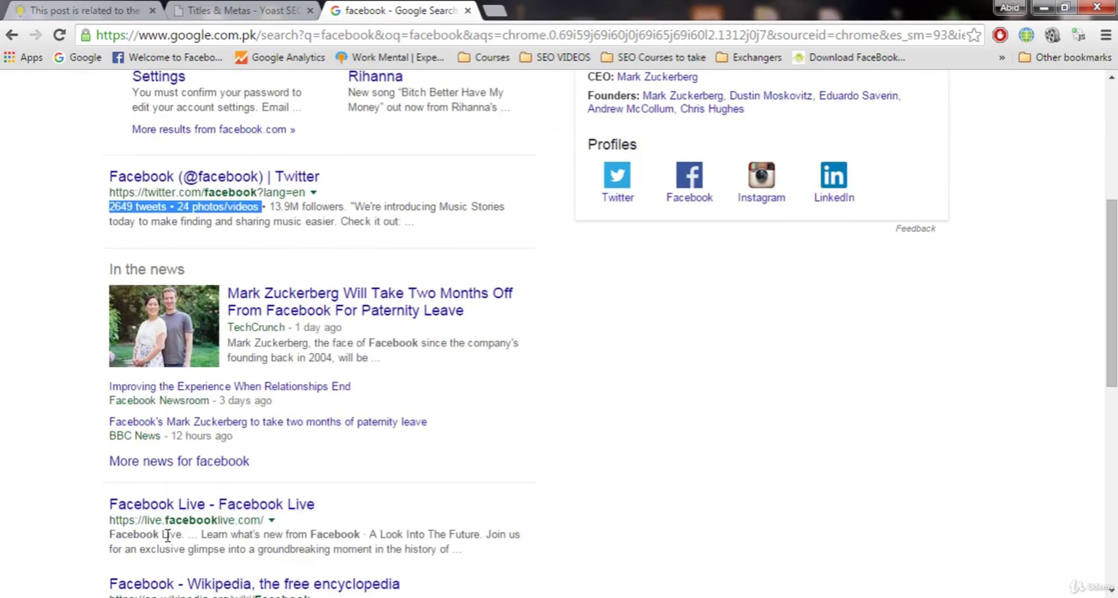
pyautogui.moveTo(168, 530); pyautogui.dragTo(225, 531)
pyautogui.click(699, 441)
pyautogui.scroll(6, 699, 441)
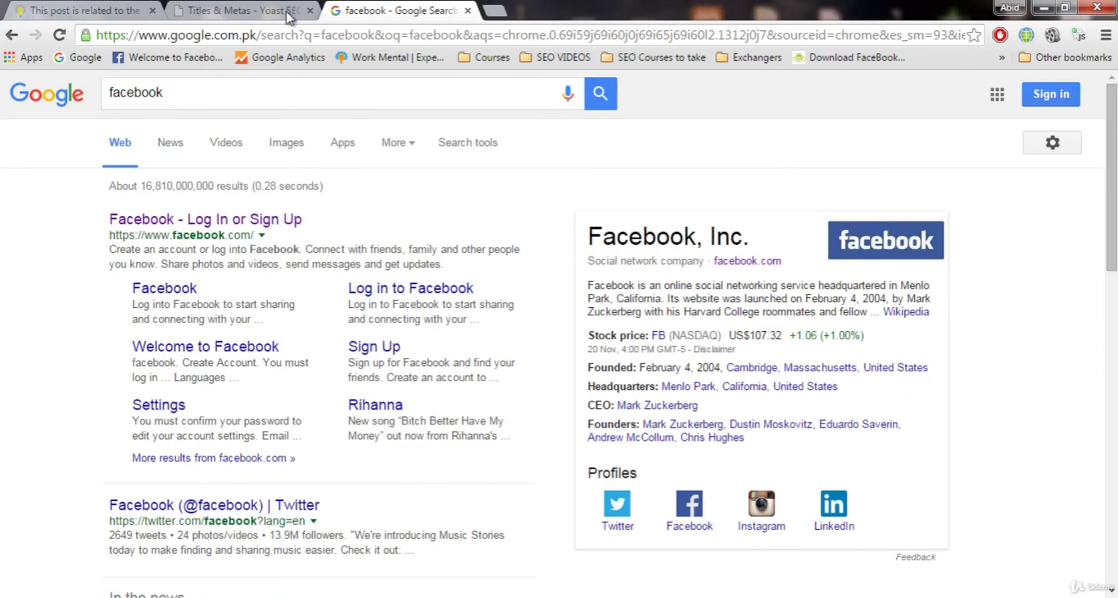
pyautogui.click(257, 7)
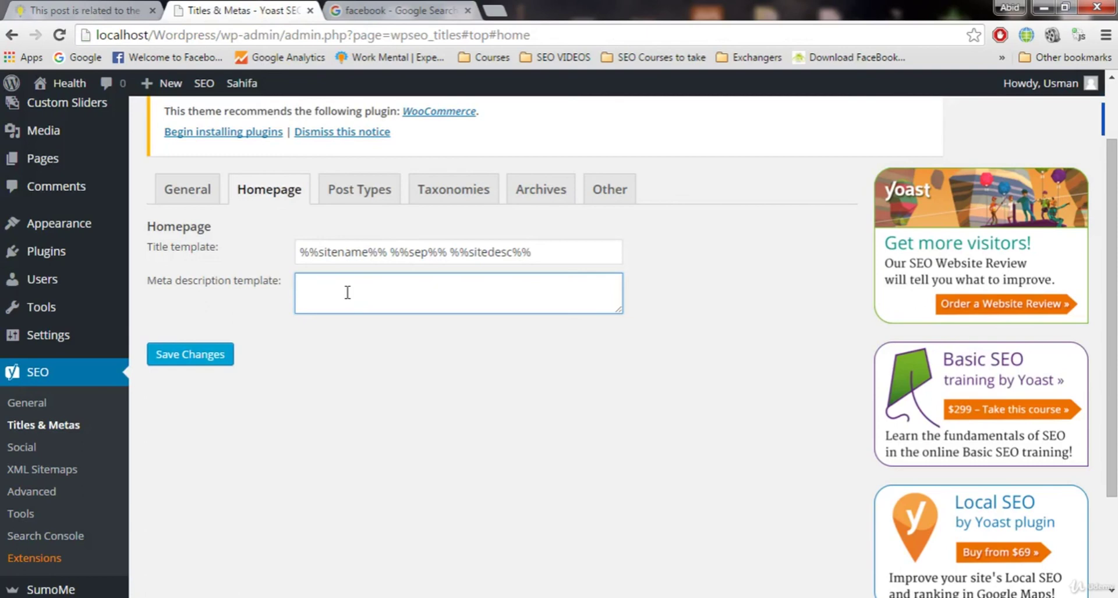
# Step: Look over the Google results once more and go back to the Yoast Homepage templates
pyautogui.click(373, 10)
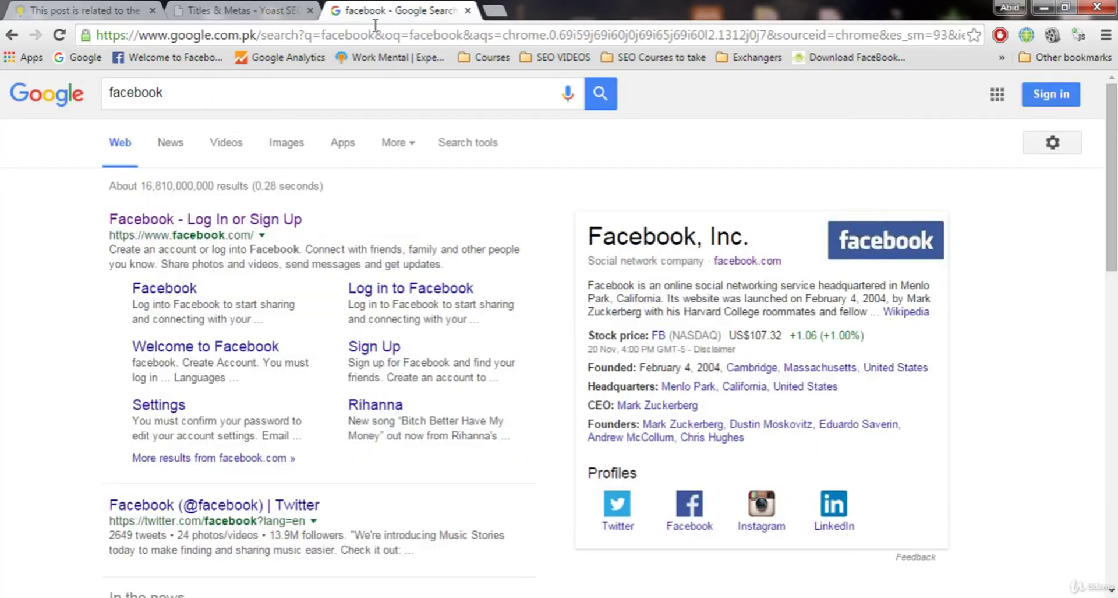
pyautogui.scroll(-5, 393, 163)
pyautogui.scroll(5, 408, 232)
pyautogui.click(285, 10)
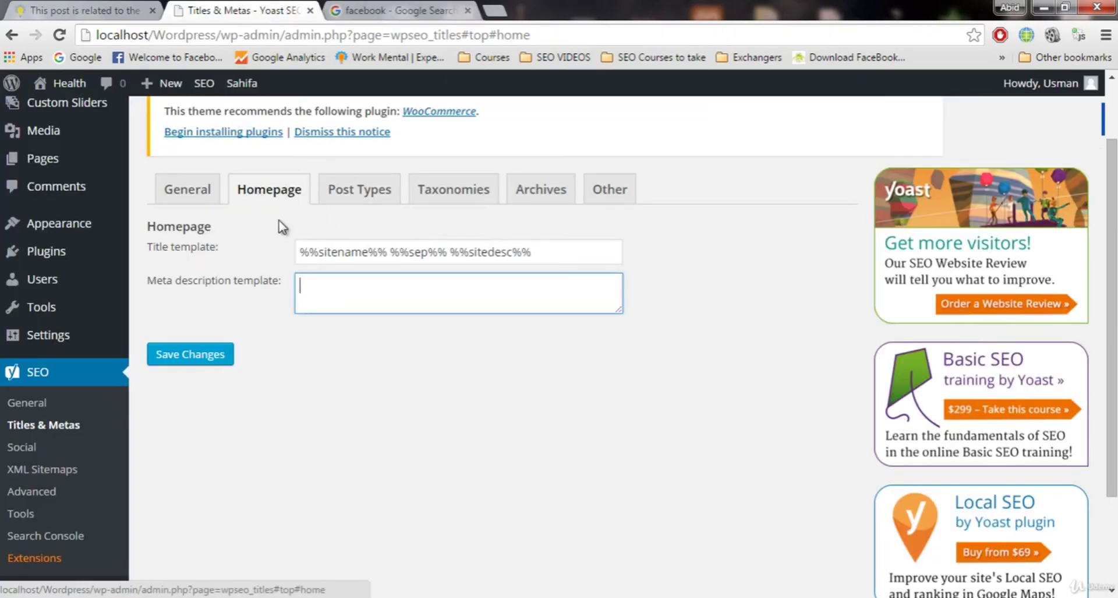
# Step: Compare the Homepage templates with the Post Types templates for posts and pages, ending on Post Types
pyautogui.click(354, 193)
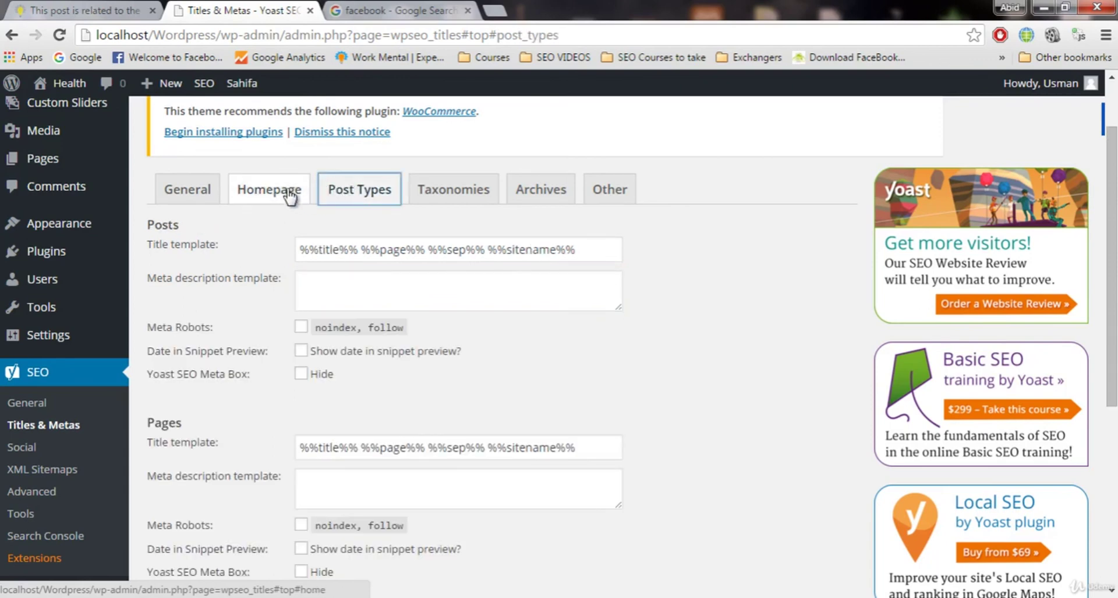
pyautogui.click(290, 196)
pyautogui.click(367, 189)
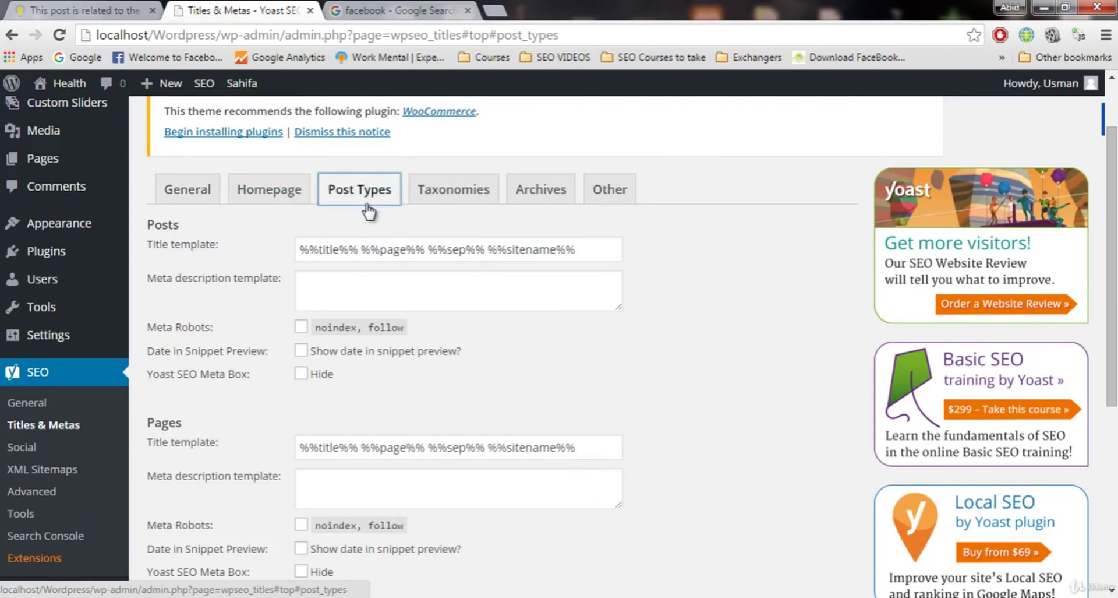